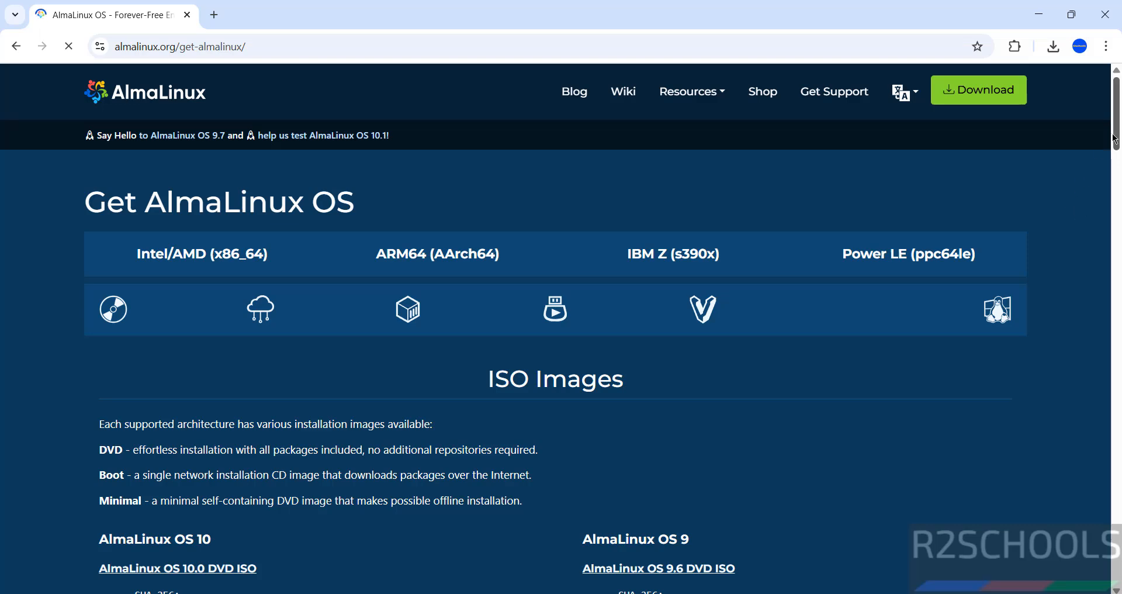
Open the General Availability of AlmaLinux OS 10.1 Stable blog post.
drag(1115, 138, 1079, 181)
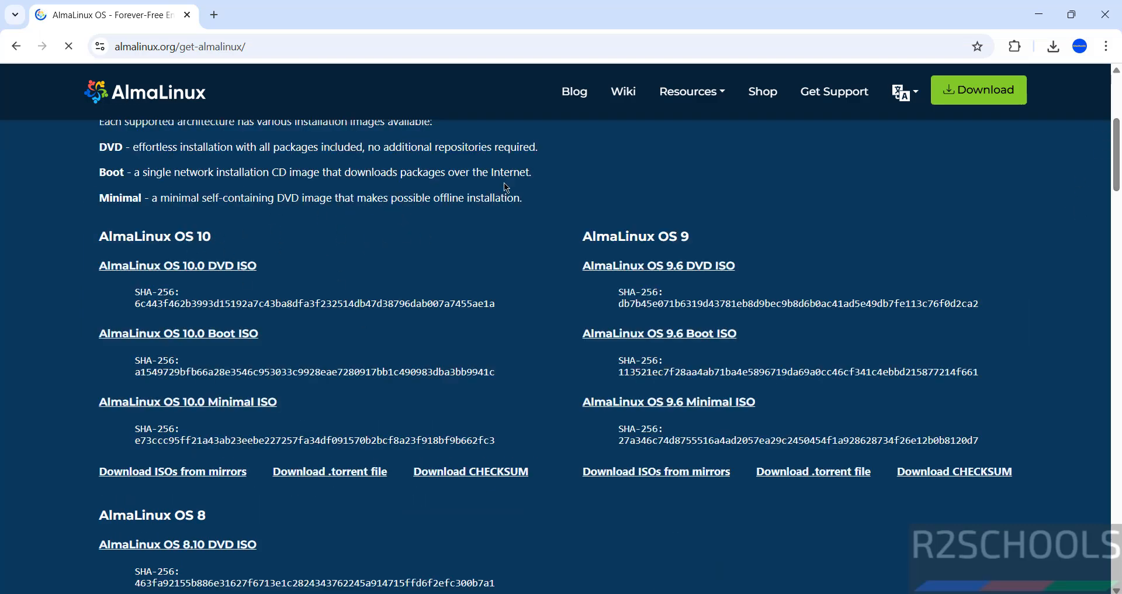
click(575, 91)
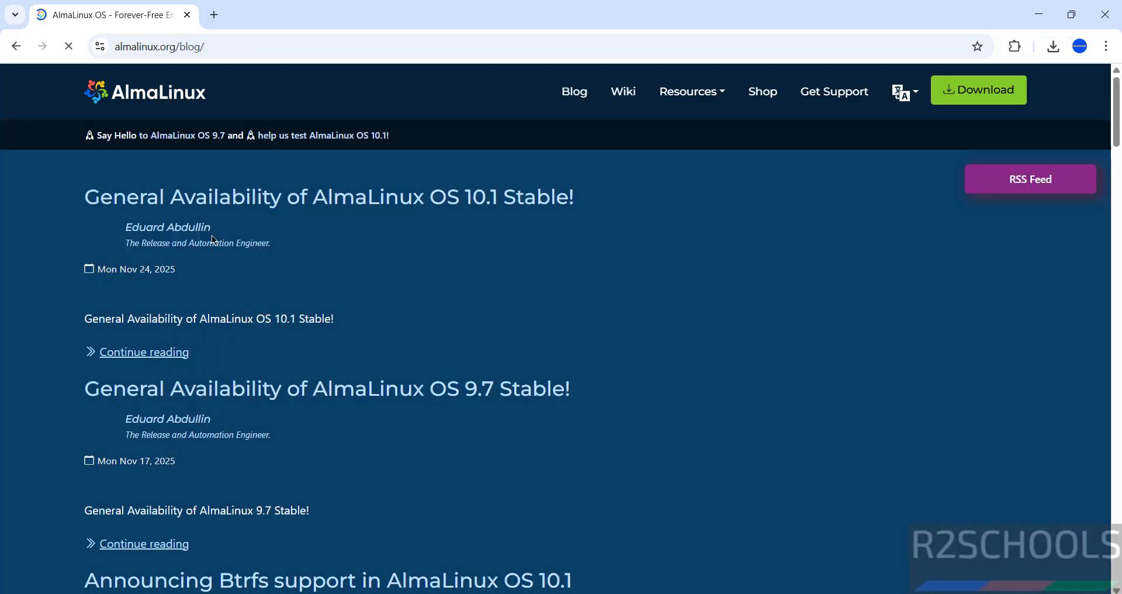
click(135, 353)
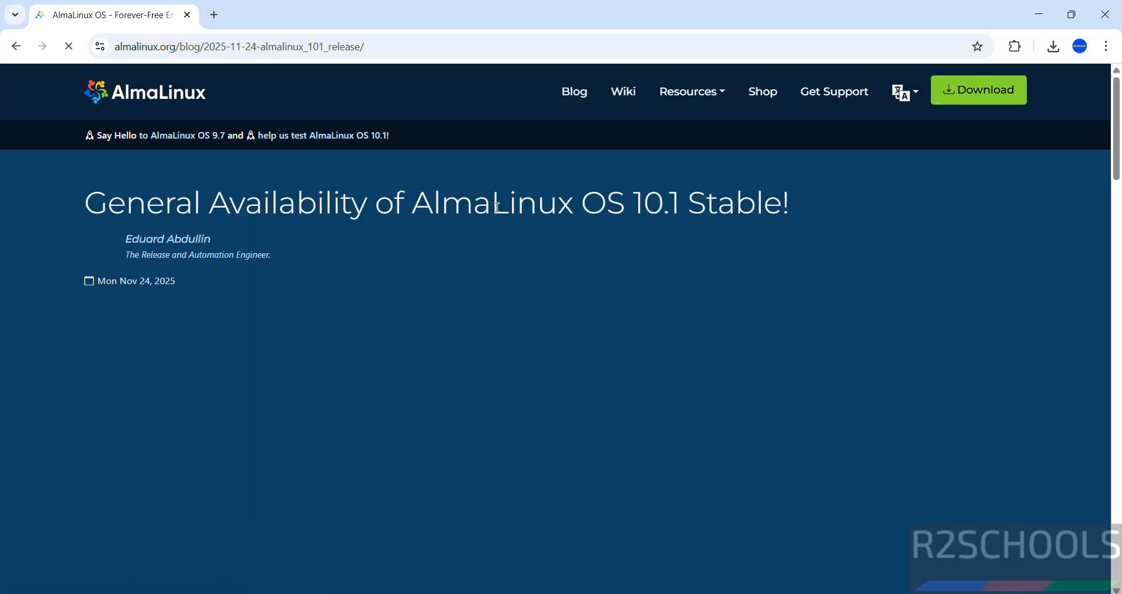
Open the Intel/AMD (x86_64) installation ISO link from the release announcement.
scroll(498, 207, down, 5)
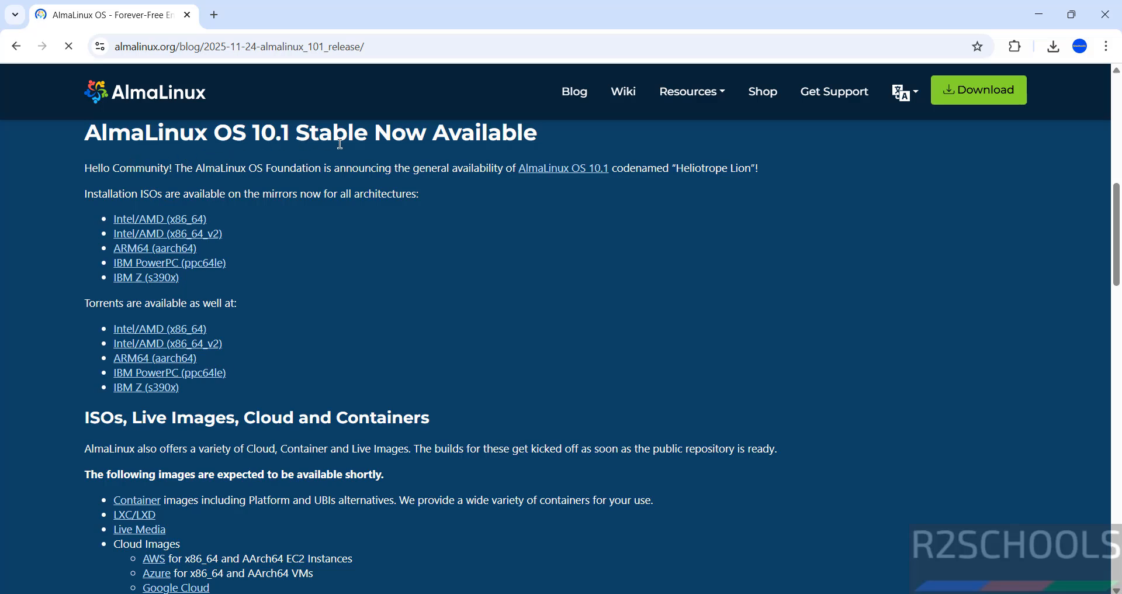
click(142, 226)
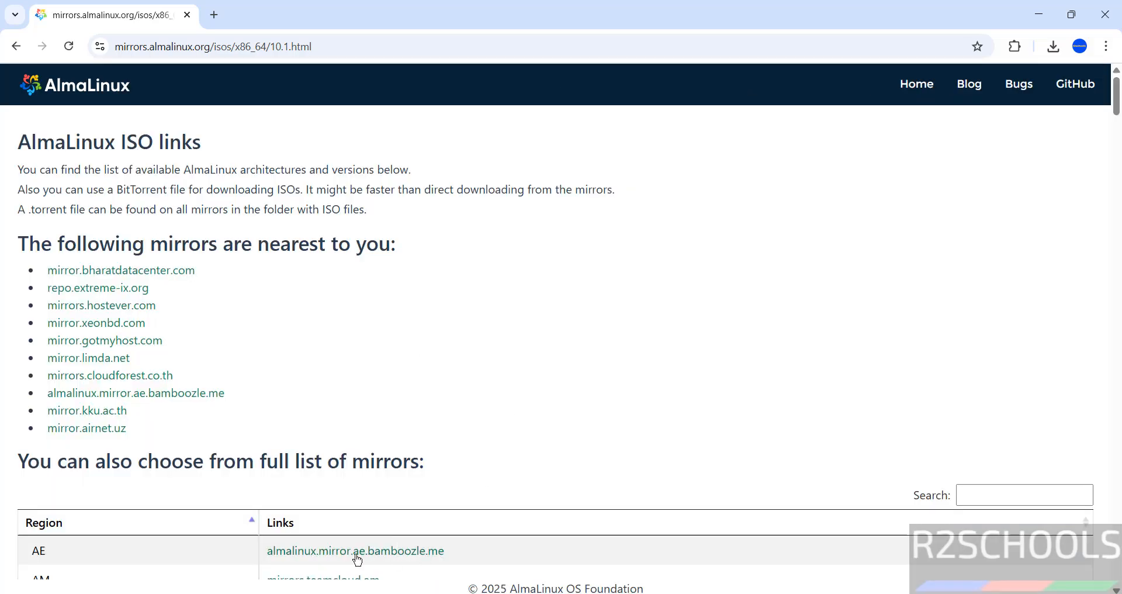
Open the almalinux.mirror.ae.bamboozle.me mirror from the full list of mirrors.
mouse_move(1117, 115)
mouse_down()
mouse_move(1117, 174)
mouse_move(1117, 119)
mouse_up()
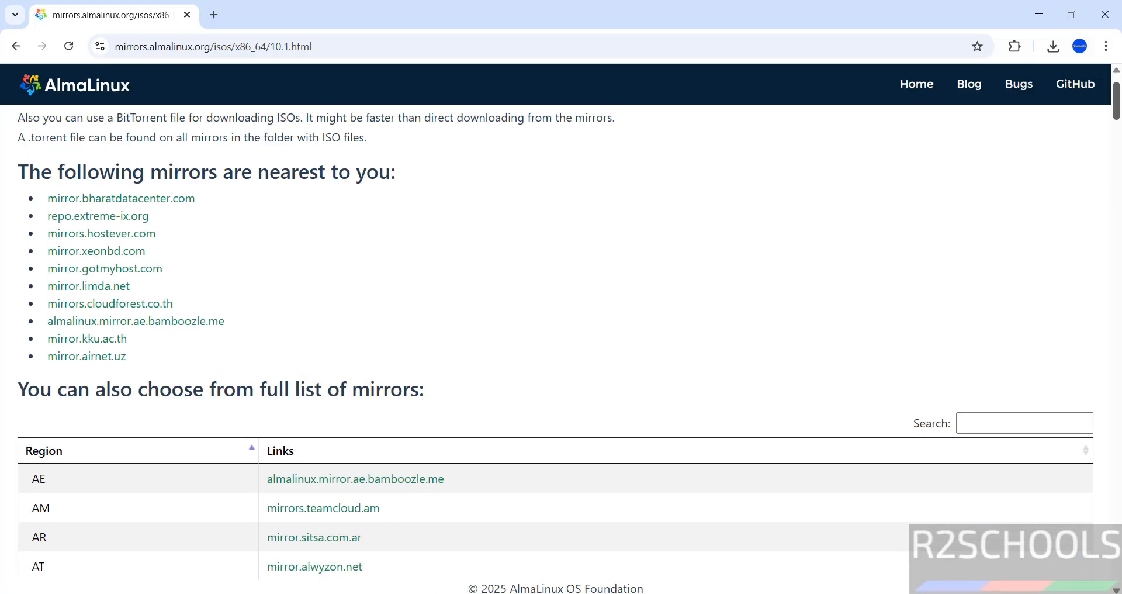
scroll(562, 351, down, 1)
click(356, 403)
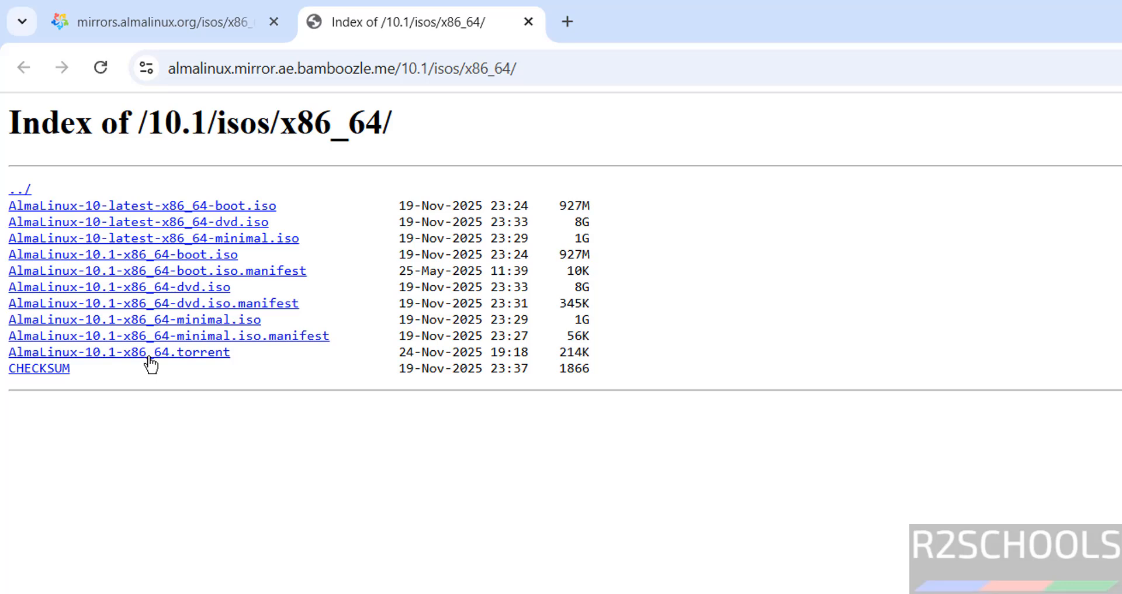
Start downloading AlmaLinux-10.1-x86_64-dvd.iso, then cancel the download and remove it from the download history.
click(148, 288)
key(ctrl+j)
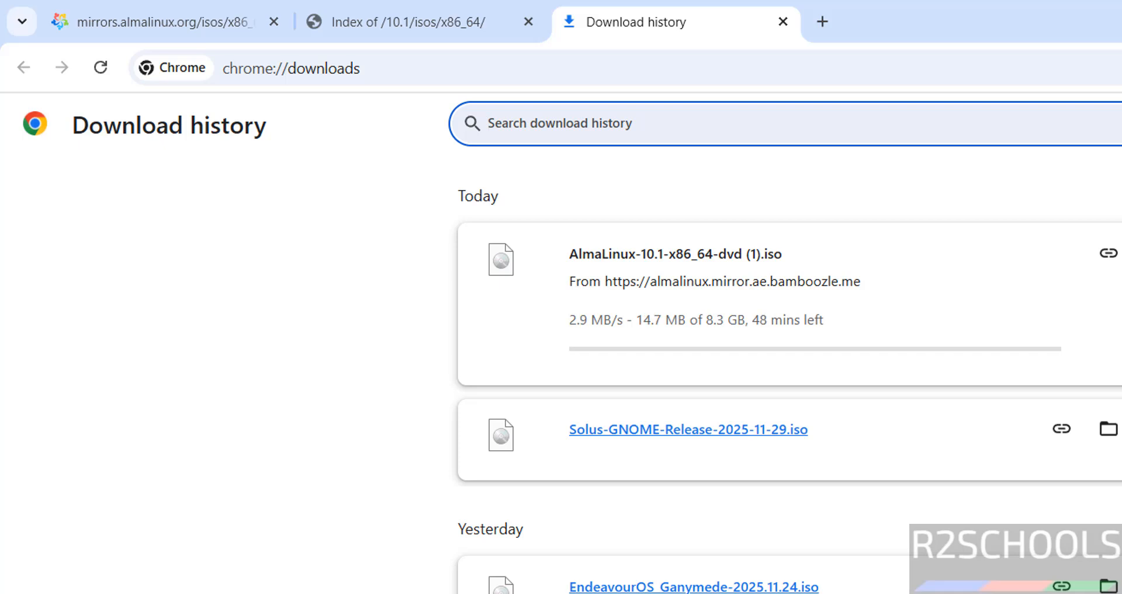
click(1121, 253)
click(1108, 293)
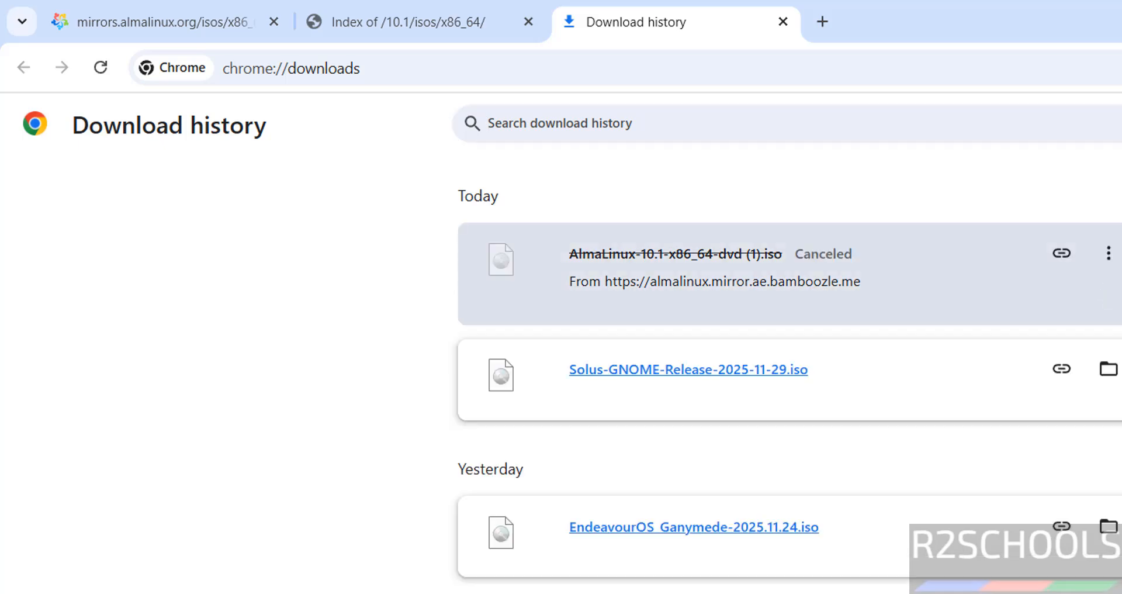
click(1121, 253)
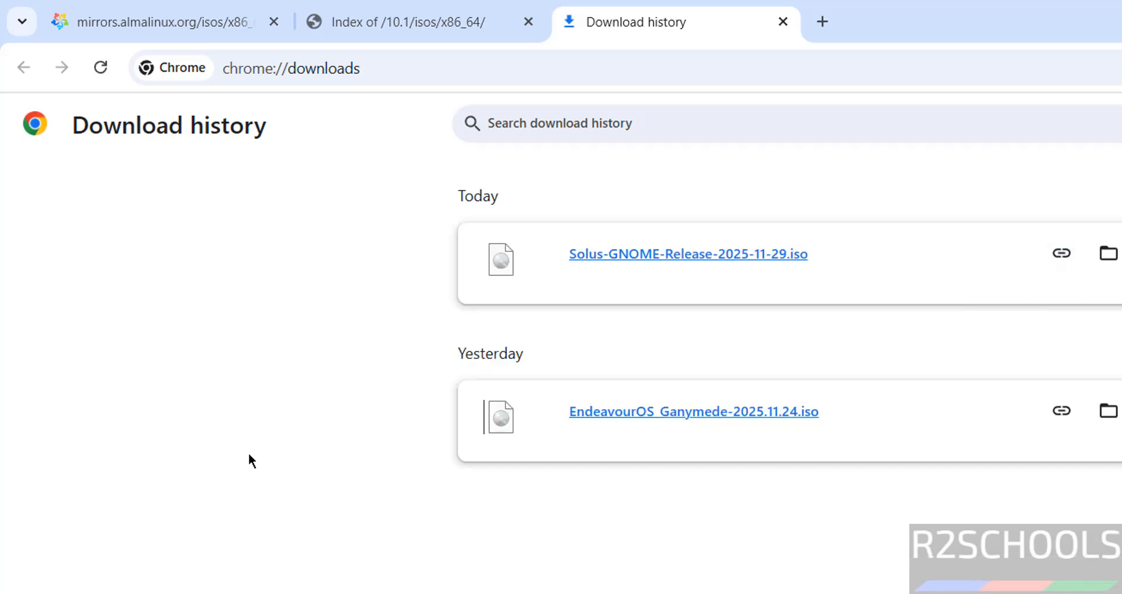
Search for and launch VMware Workstation Pro.
key(super)
text(vmwar)
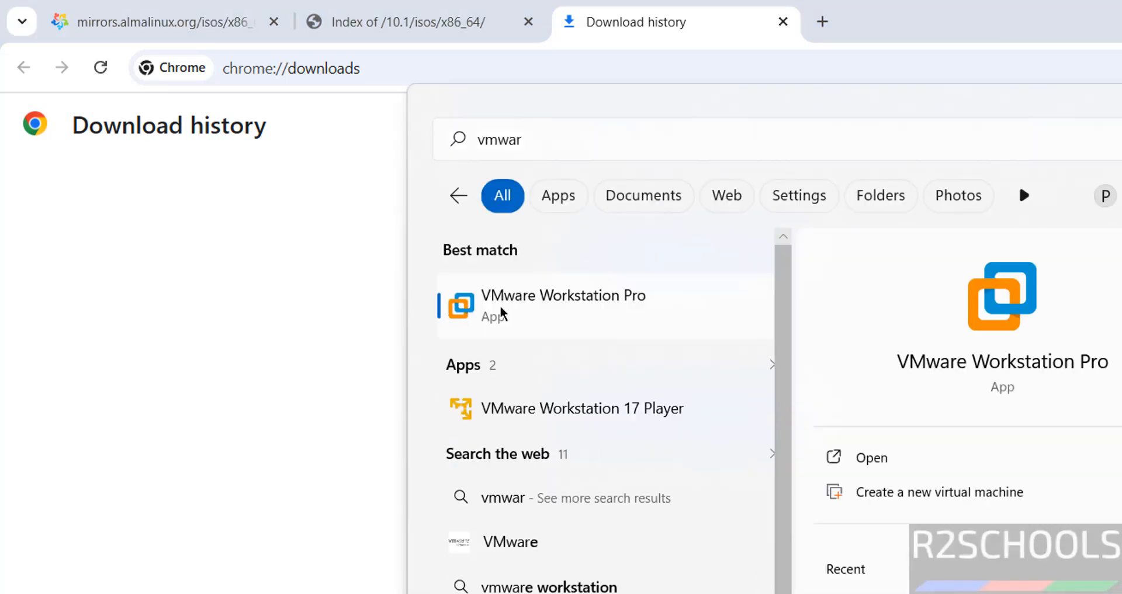
click(499, 305)
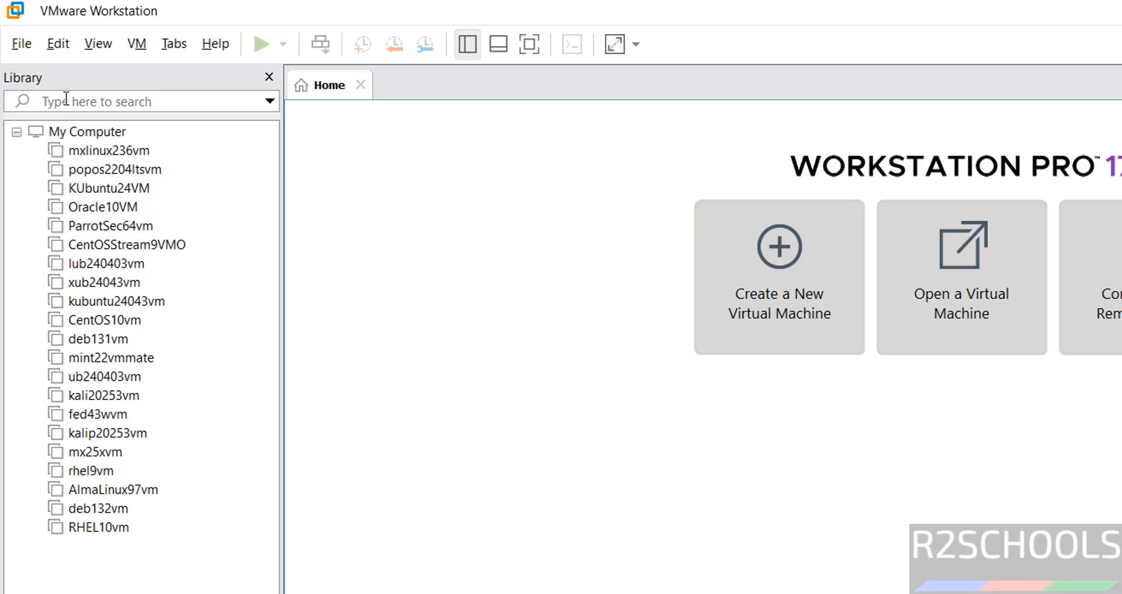
Start the New Virtual Machine Wizard with the Typical (recommended) configuration.
click(23, 43)
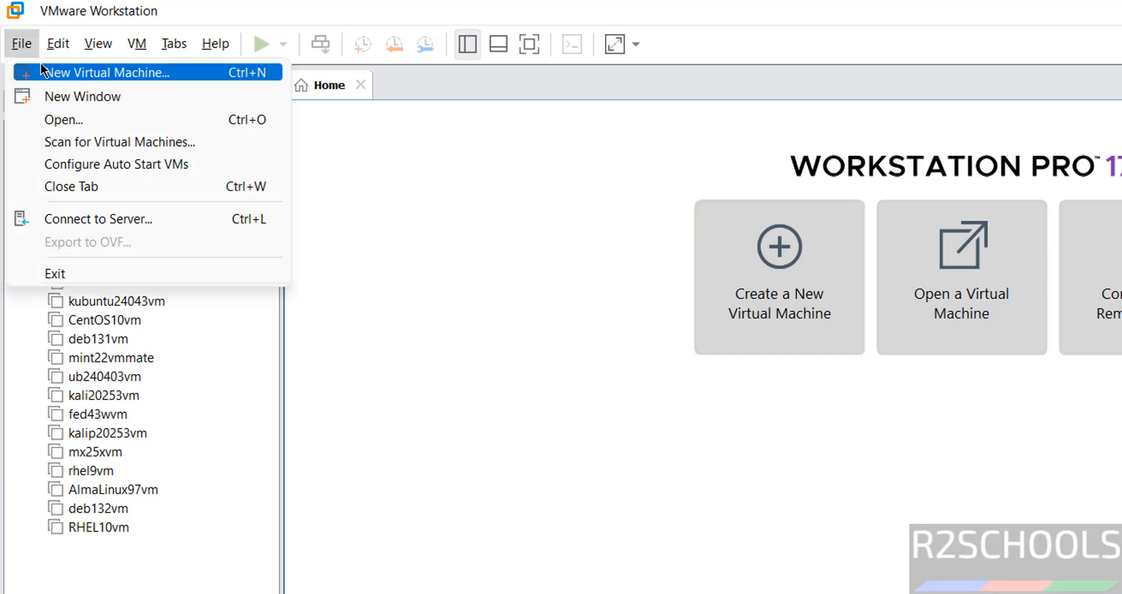
click(42, 67)
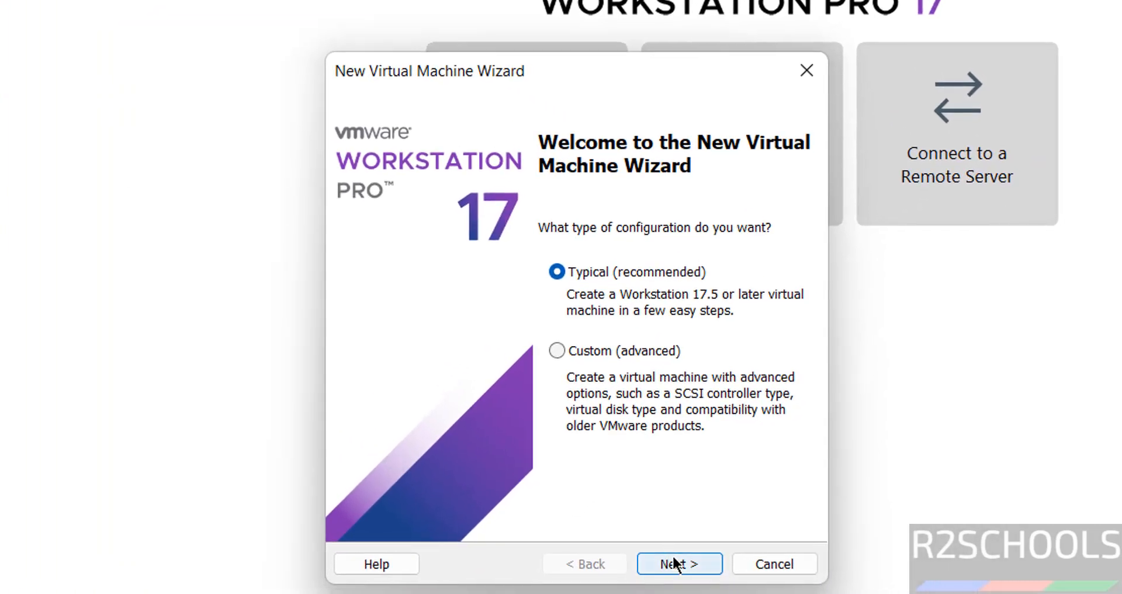
click(677, 563)
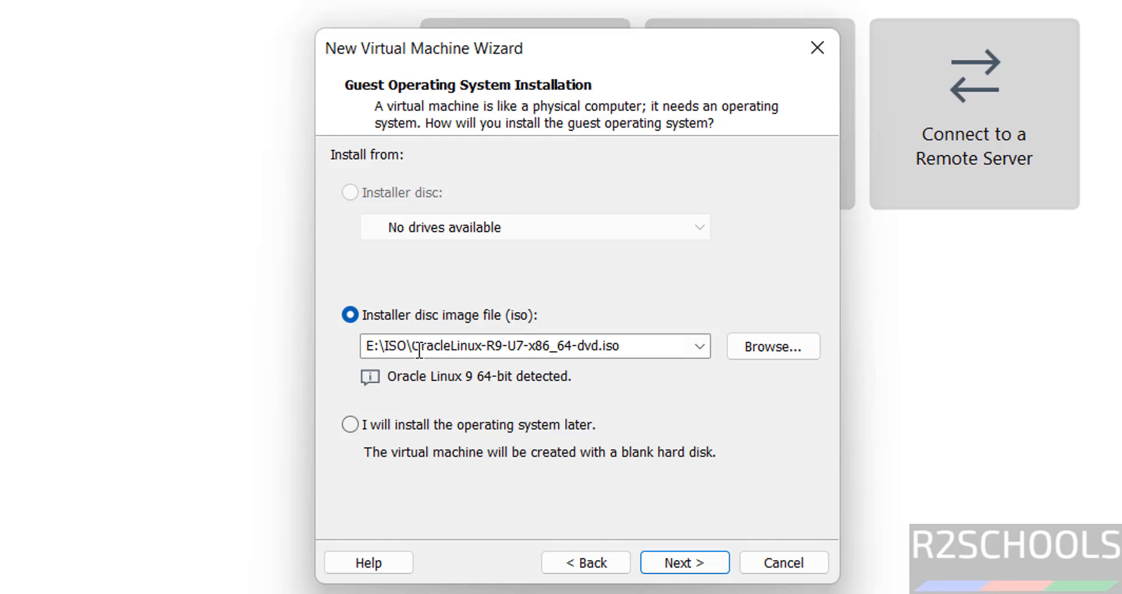
Choose AlmaLinux-10.1-x86_64-dvd.iso from Downloads as the installer disc image and continue.
click(760, 345)
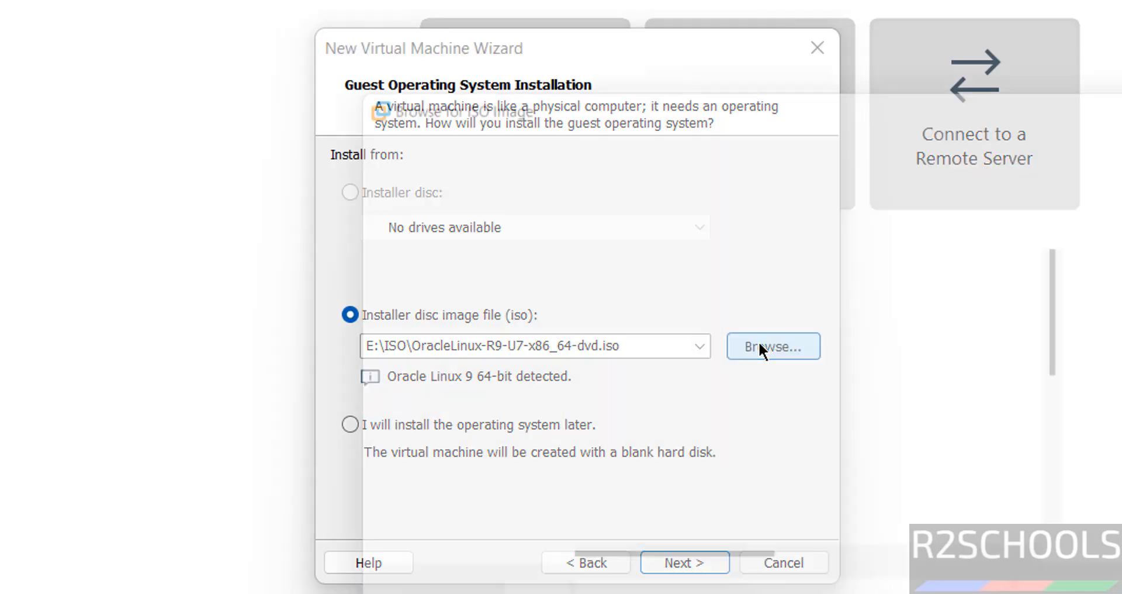
scroll(520, 337, up, 5)
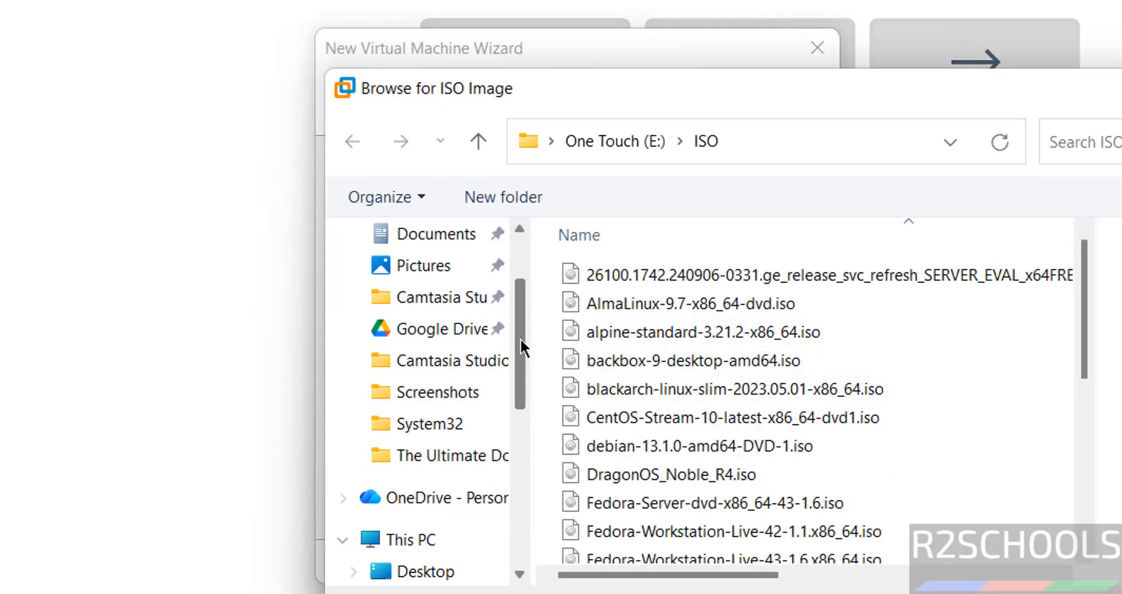
click(436, 308)
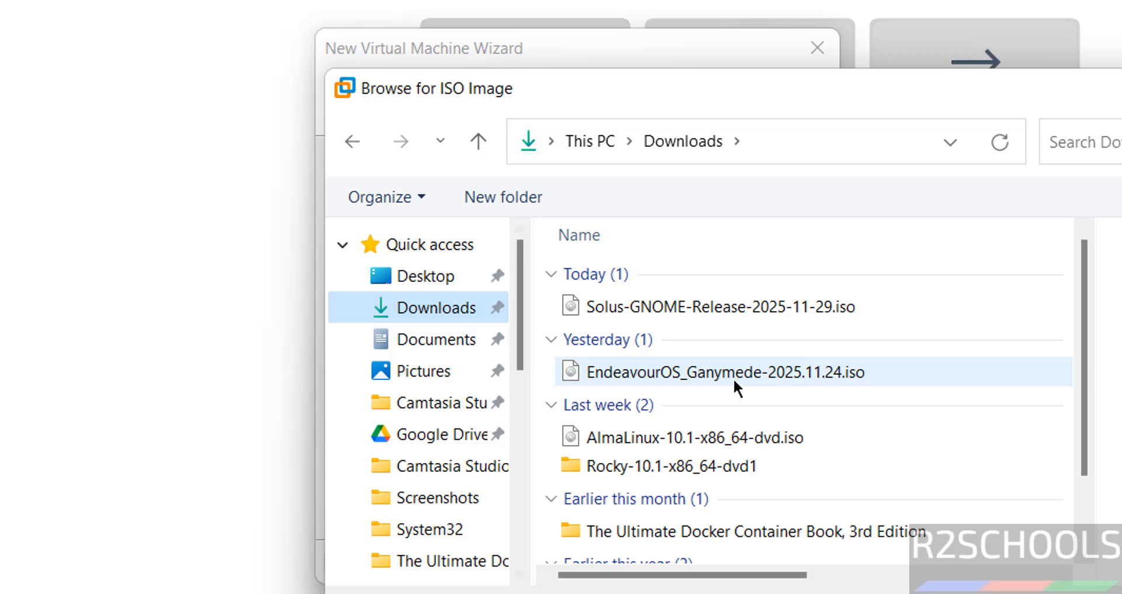
click(742, 445)
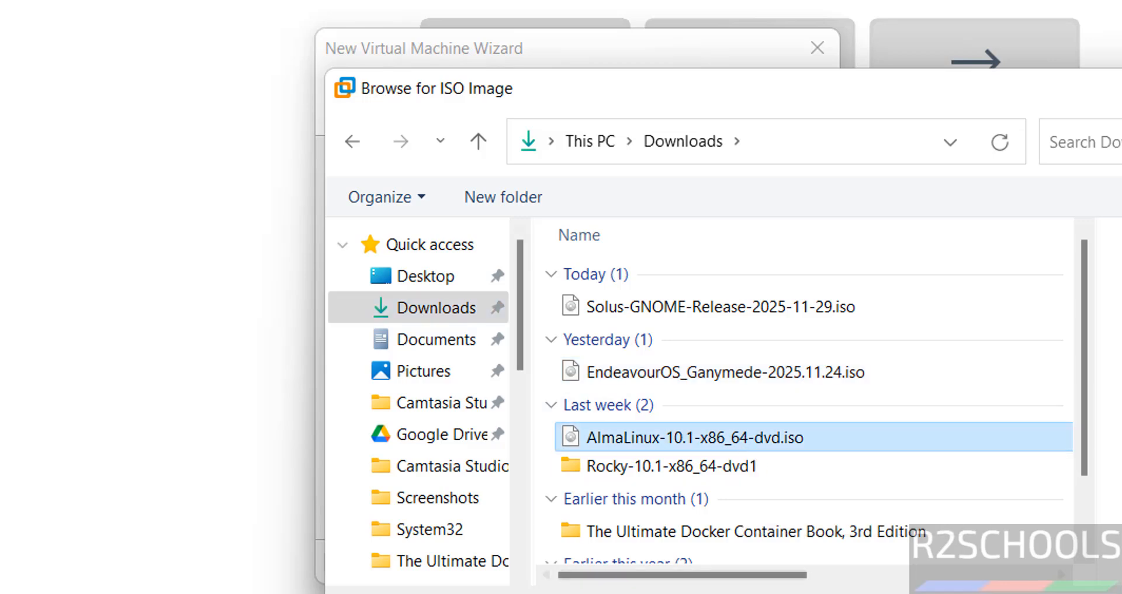
double_click(741, 446)
click(684, 563)
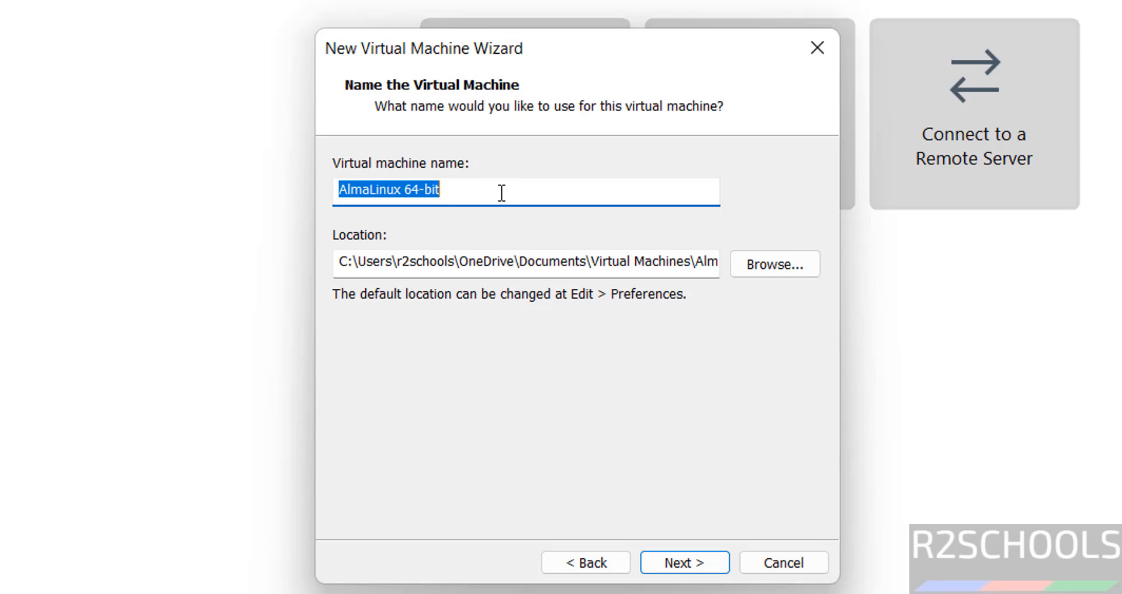
Name the virtual machine Alma101vm.
text(Alma10)
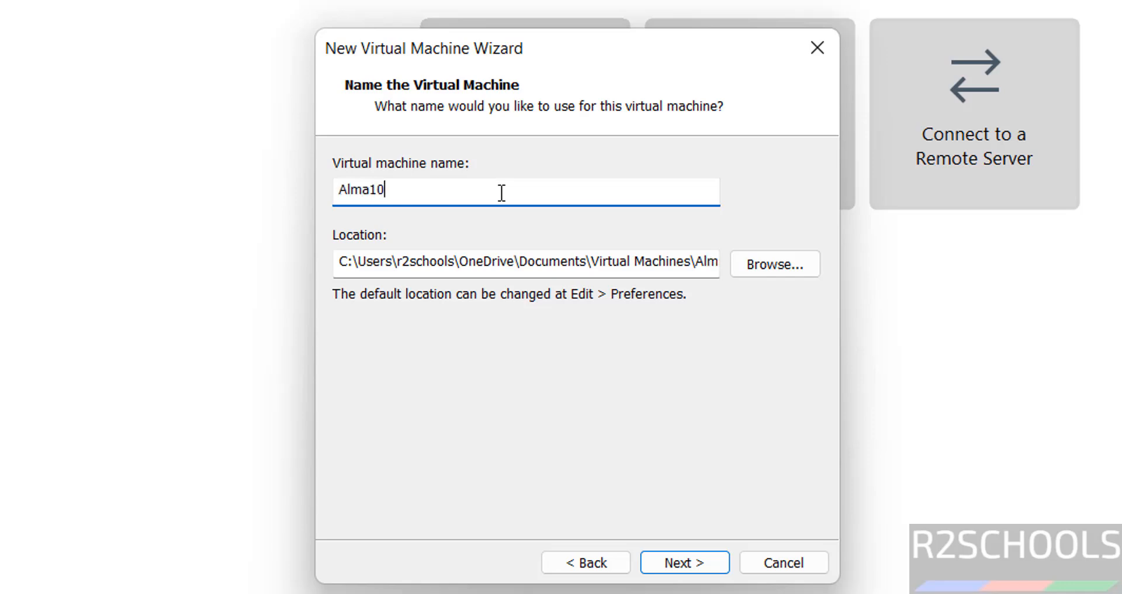
text(1vm)
double_click(502, 193)
key(ctrl+c)
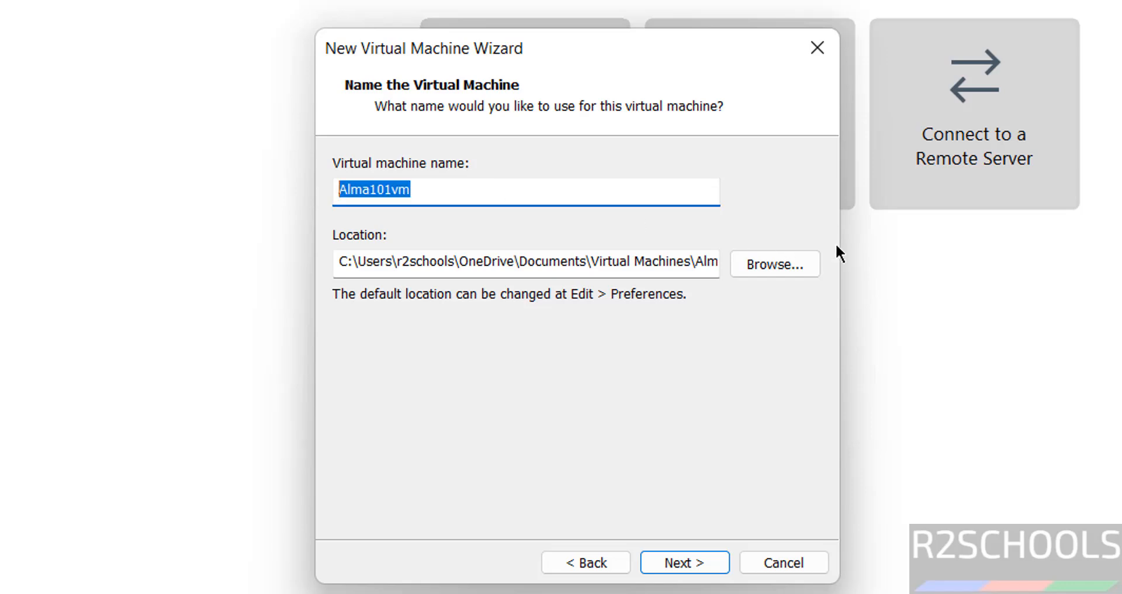
Browse for the virtual machine location and open the VMS folder on the One Touch (E:) drive.
click(786, 264)
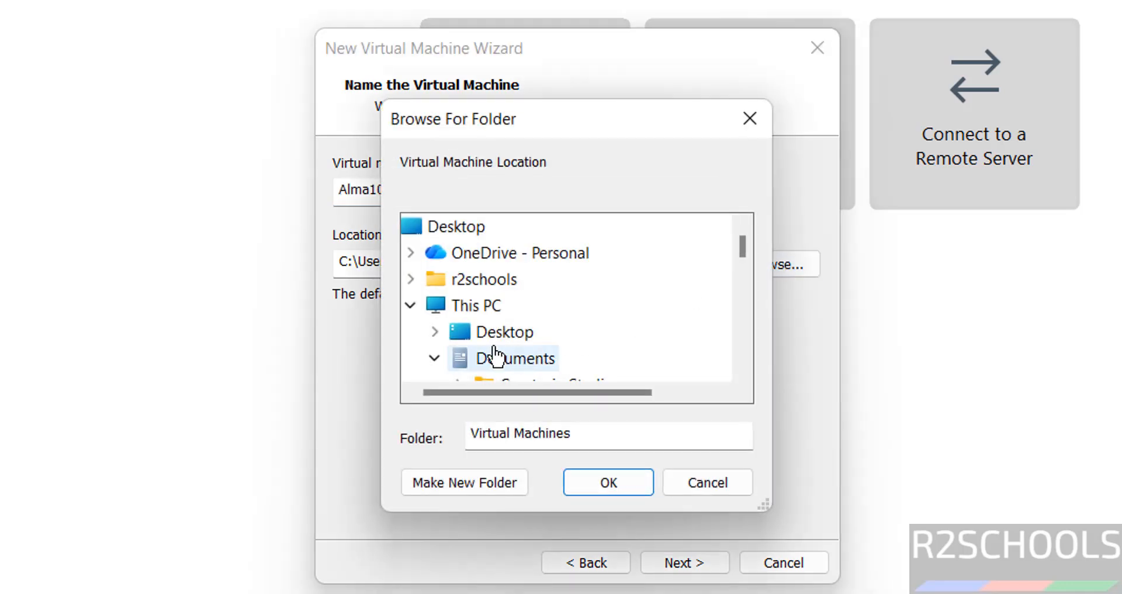
click(434, 357)
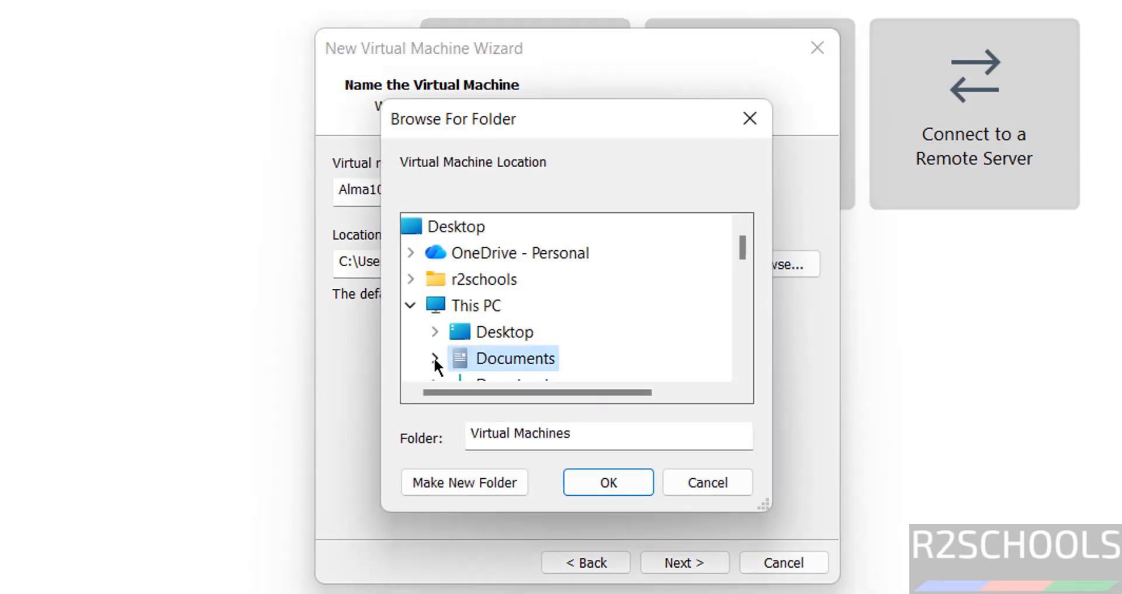
click(737, 315)
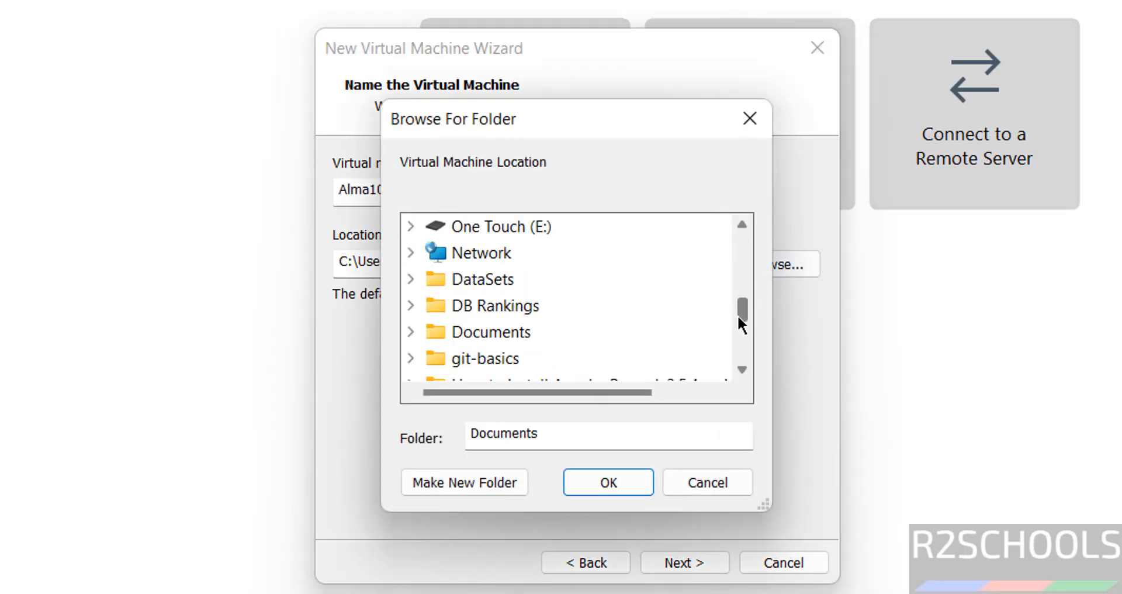
click(519, 229)
double_click(519, 229)
scroll(744, 333, down, 2)
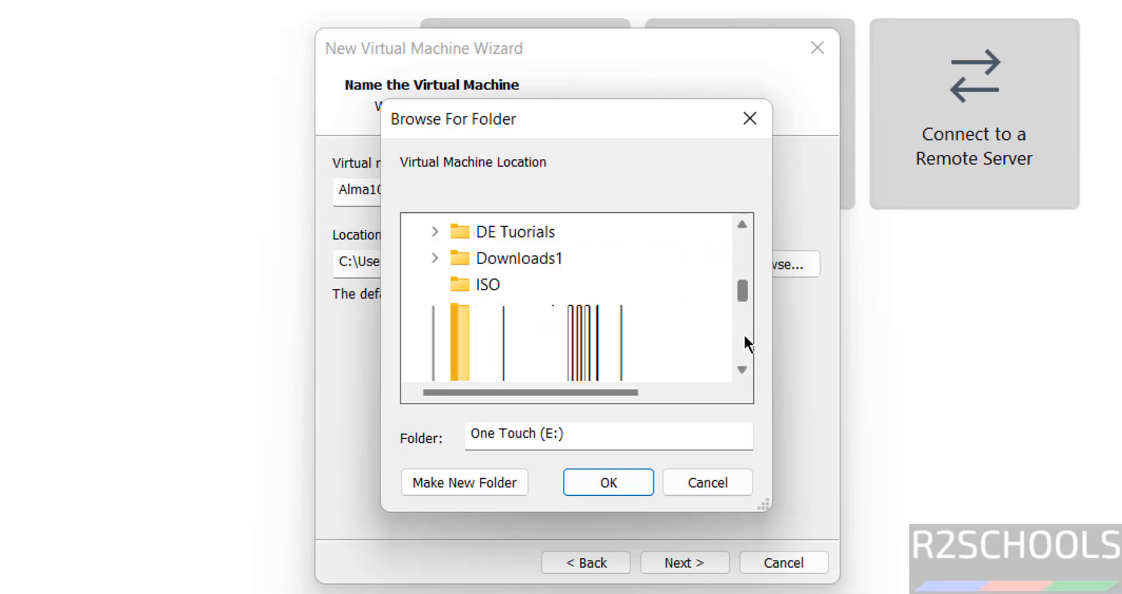
double_click(493, 359)
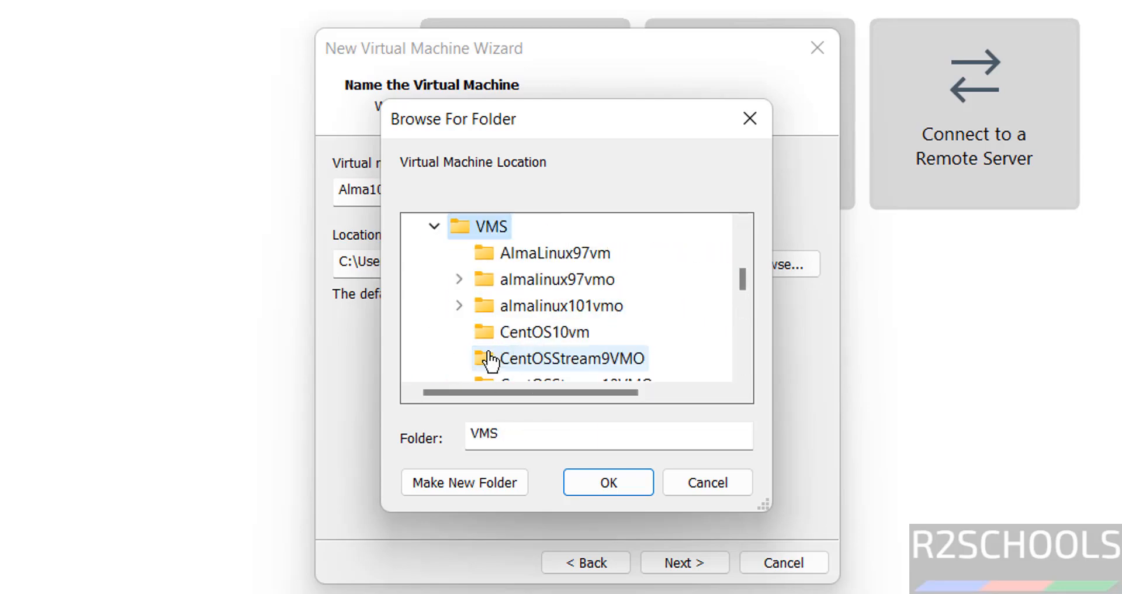
Create a new folder Alma101vm inside VMS, use it as the location, and continue.
click(443, 478)
key(ctrl+v)
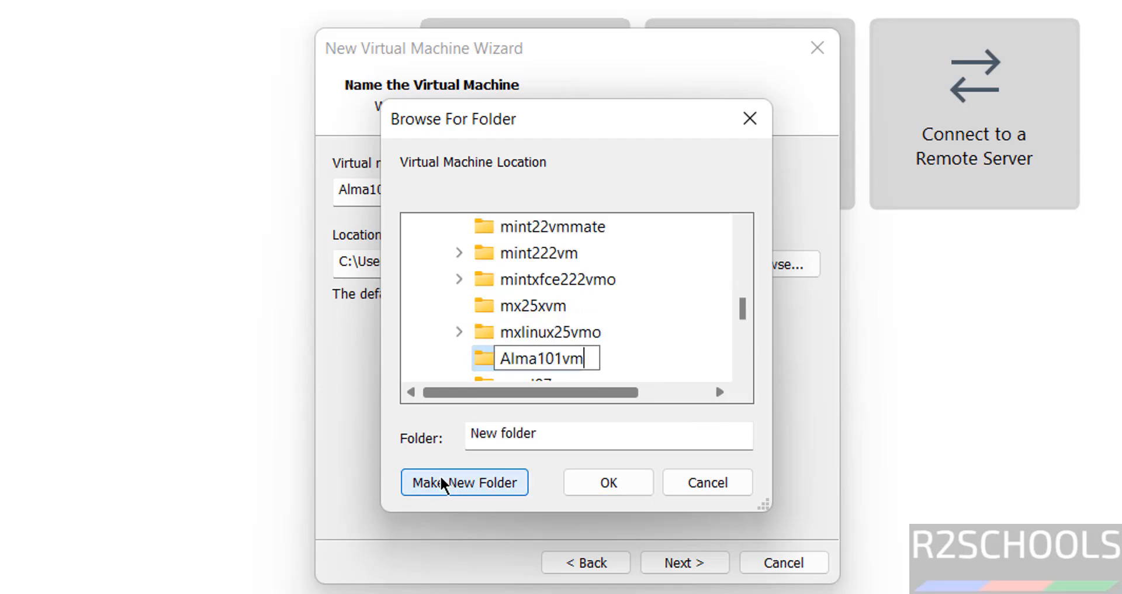
key(Return)
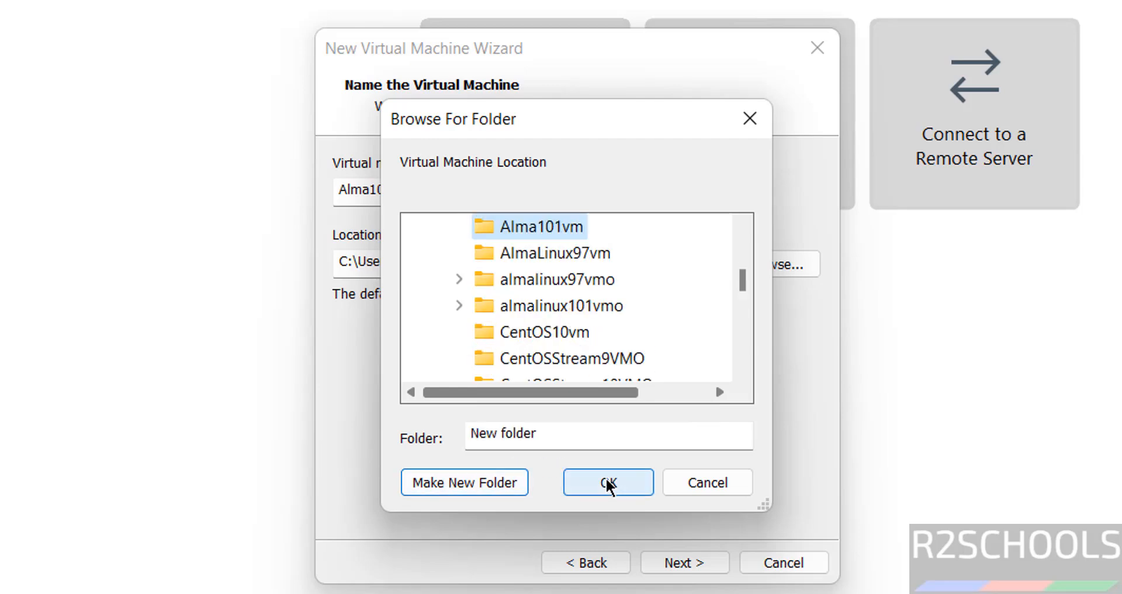
click(606, 479)
click(678, 566)
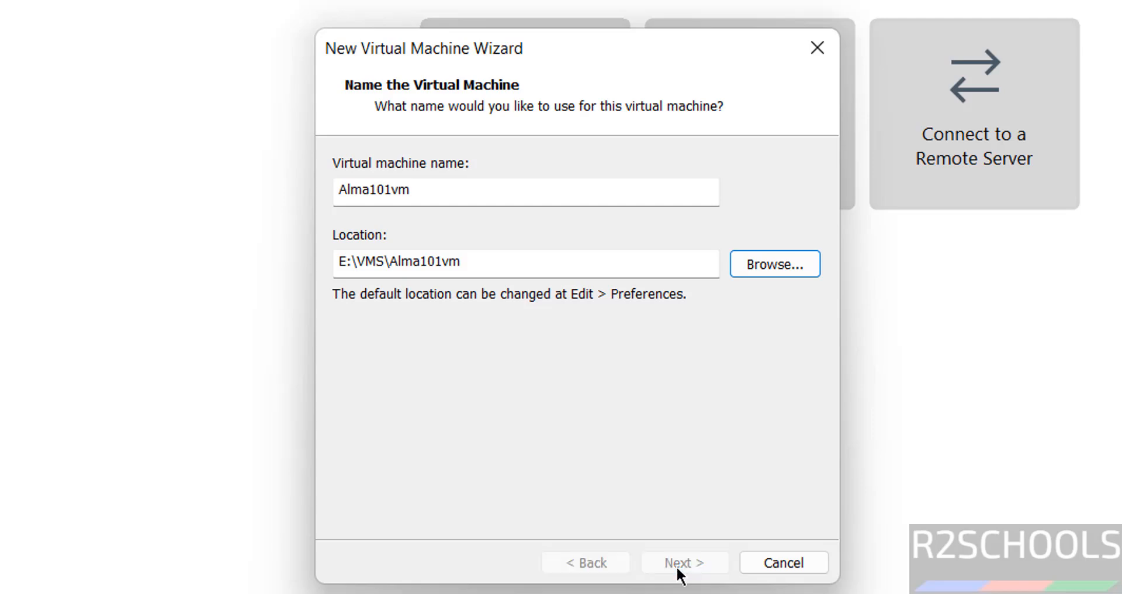
Set the maximum disk size to 50 GB and continue.
click(442, 325)
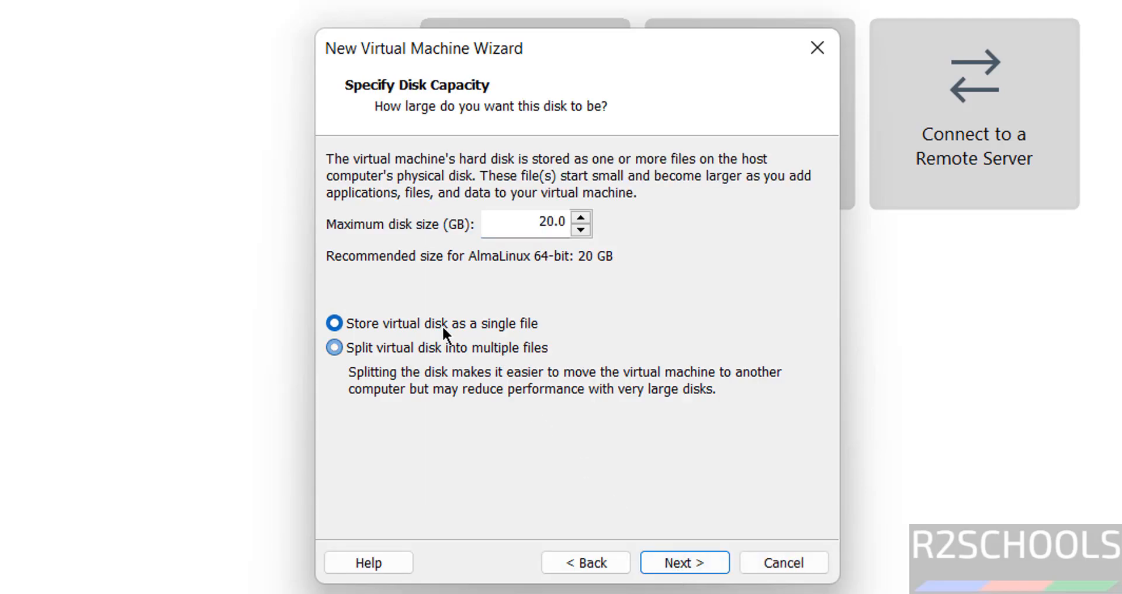
click(537, 227)
double_click(537, 226)
text(50)
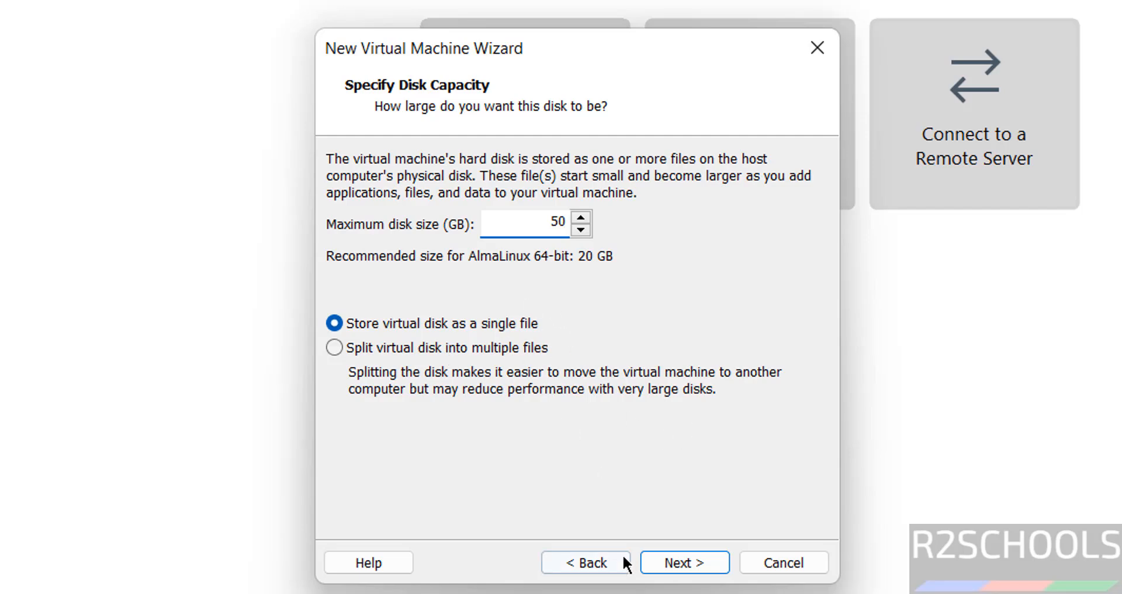
click(678, 564)
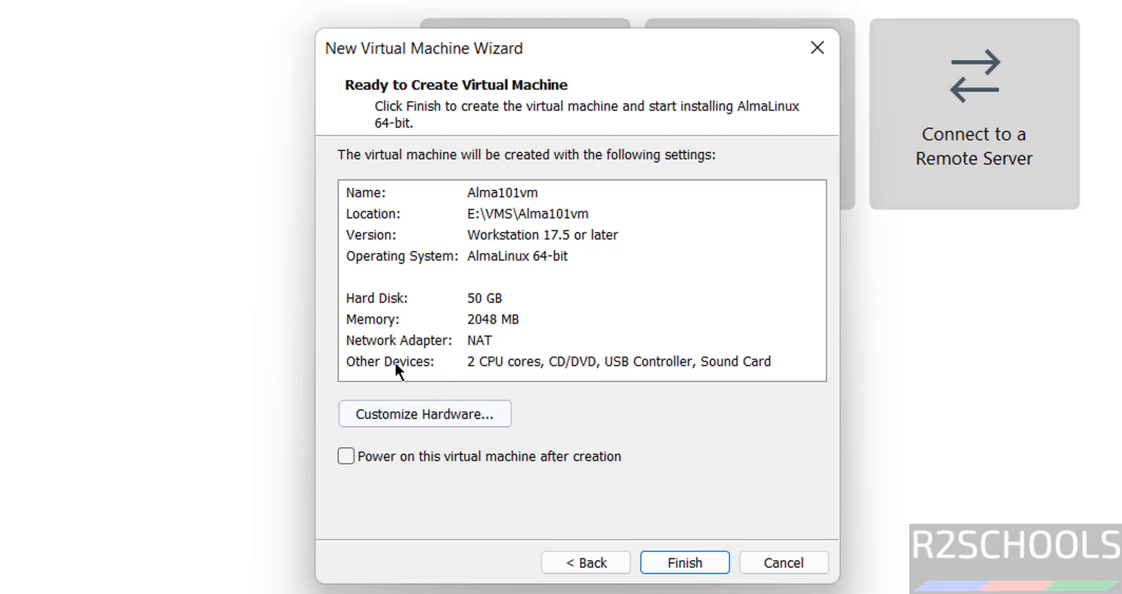
Customize the hardware with 4096 MB memory and 3D graphics acceleration disabled, then finish creating the virtual machine.
click(431, 419)
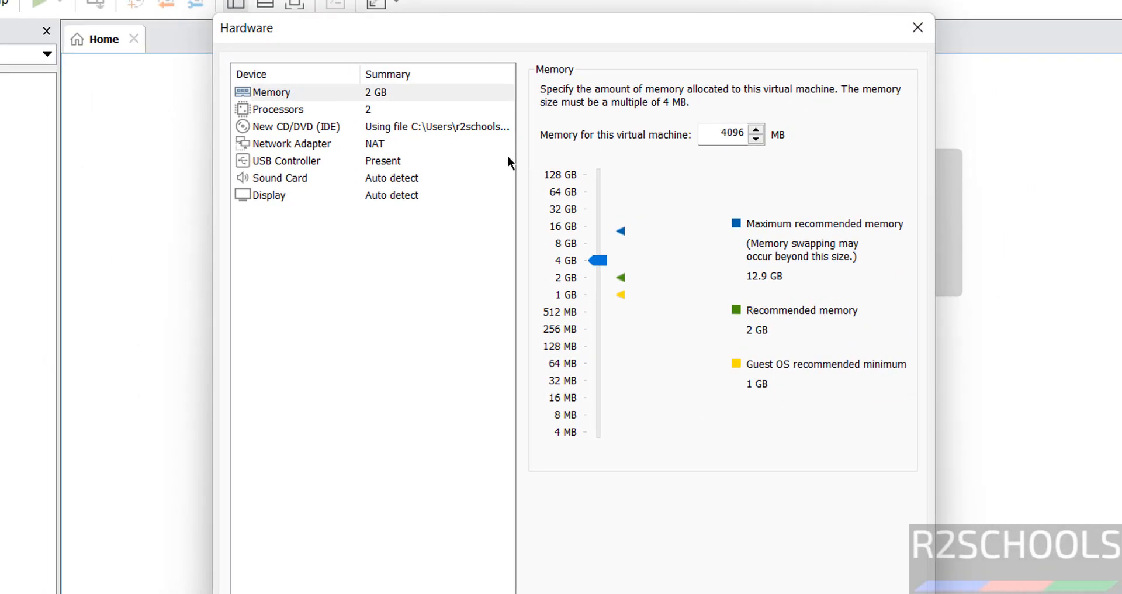
click(287, 193)
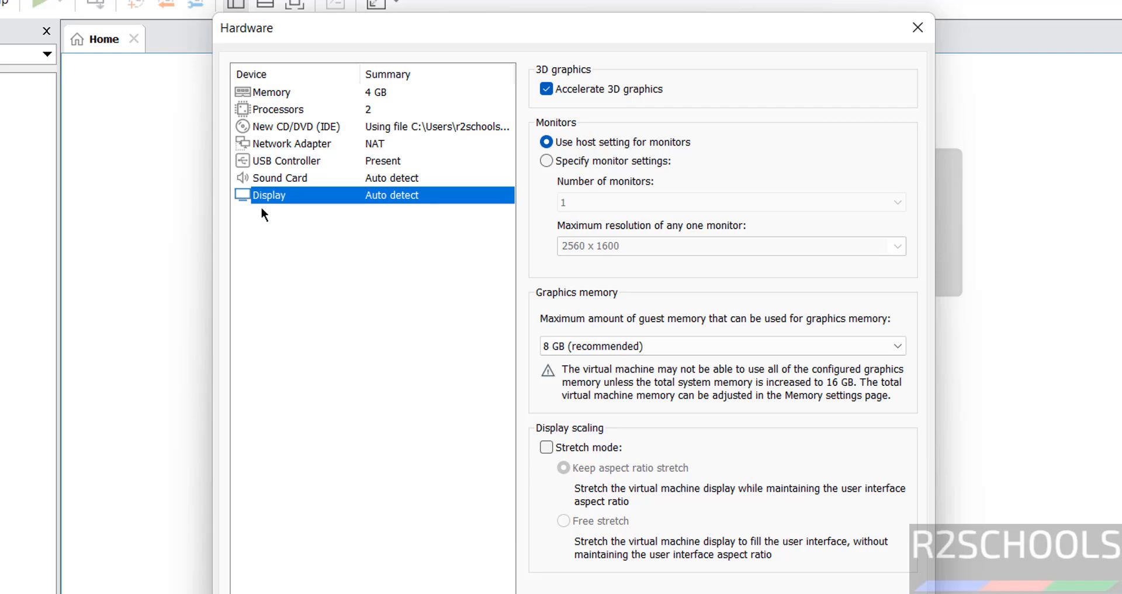
click(559, 91)
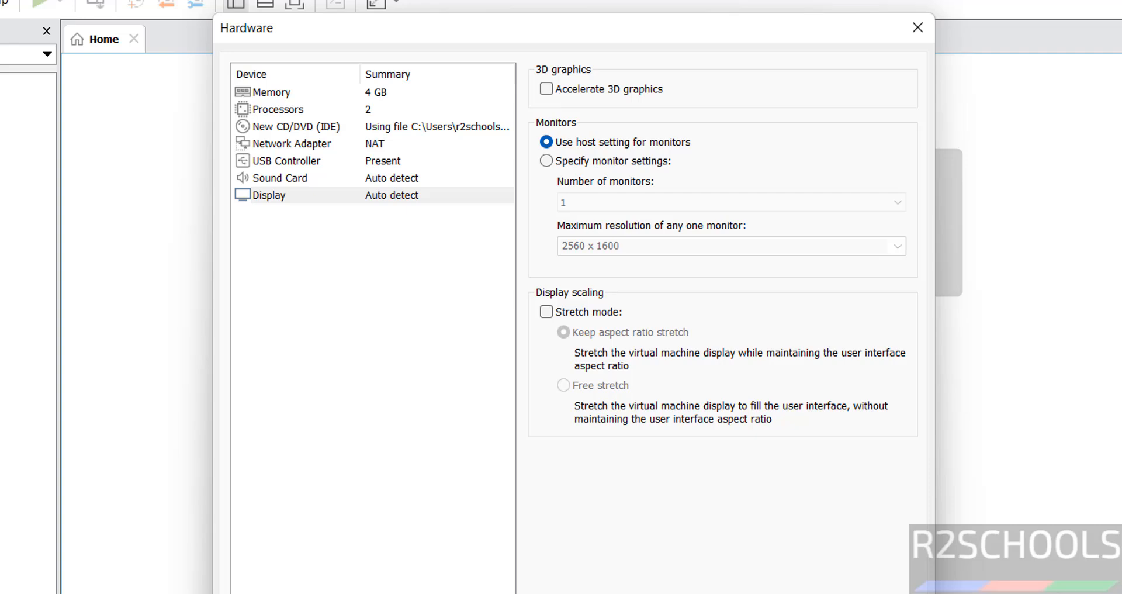
click(917, 27)
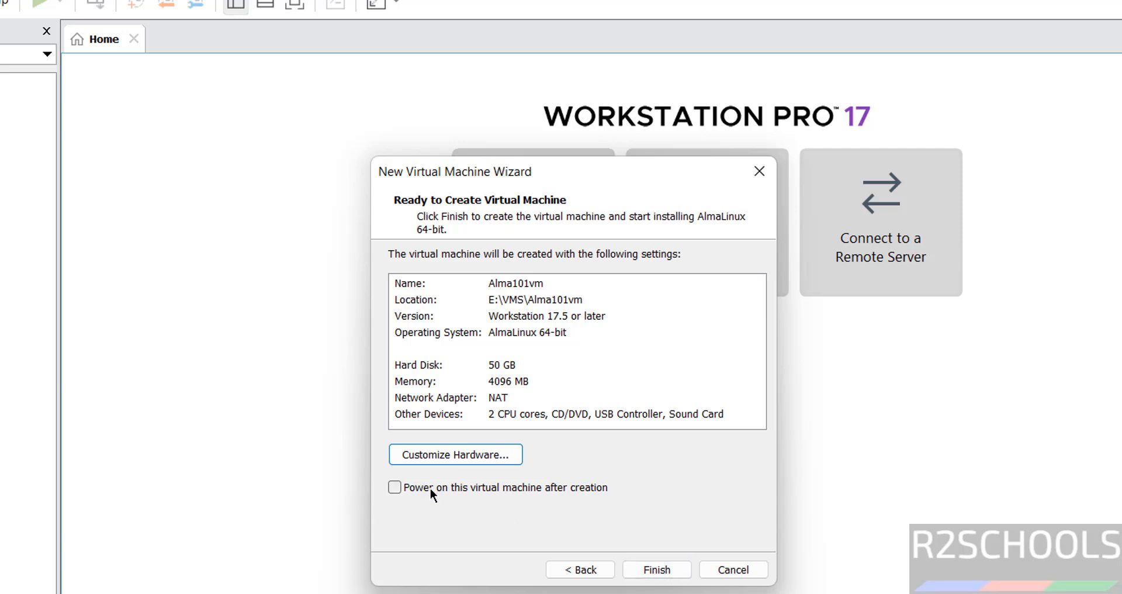
click(651, 574)
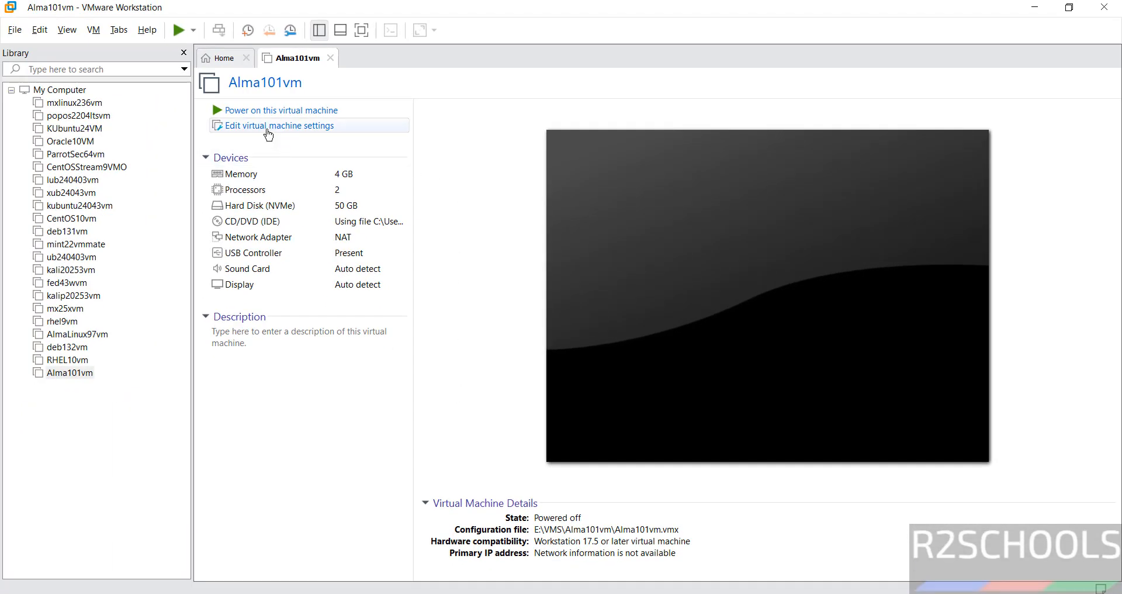
right_click(81, 373)
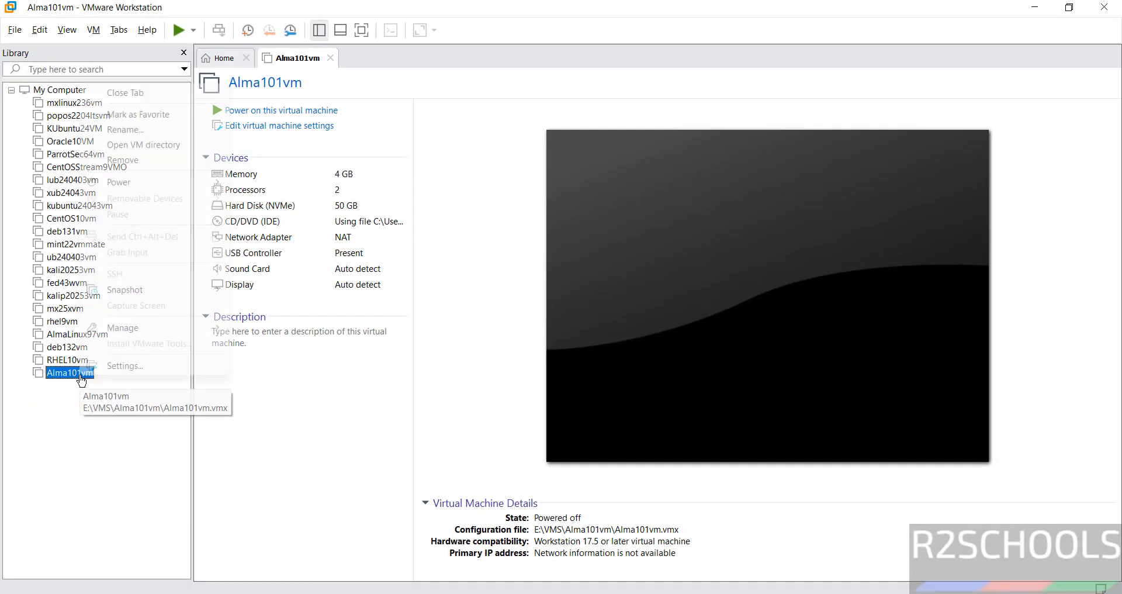
click(106, 366)
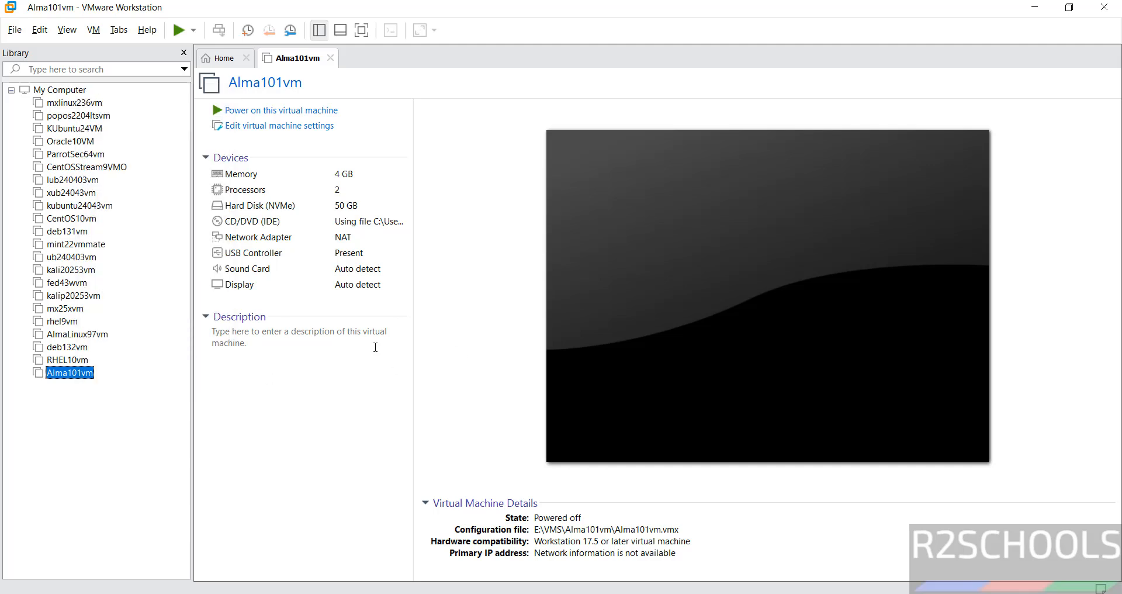
click(252, 384)
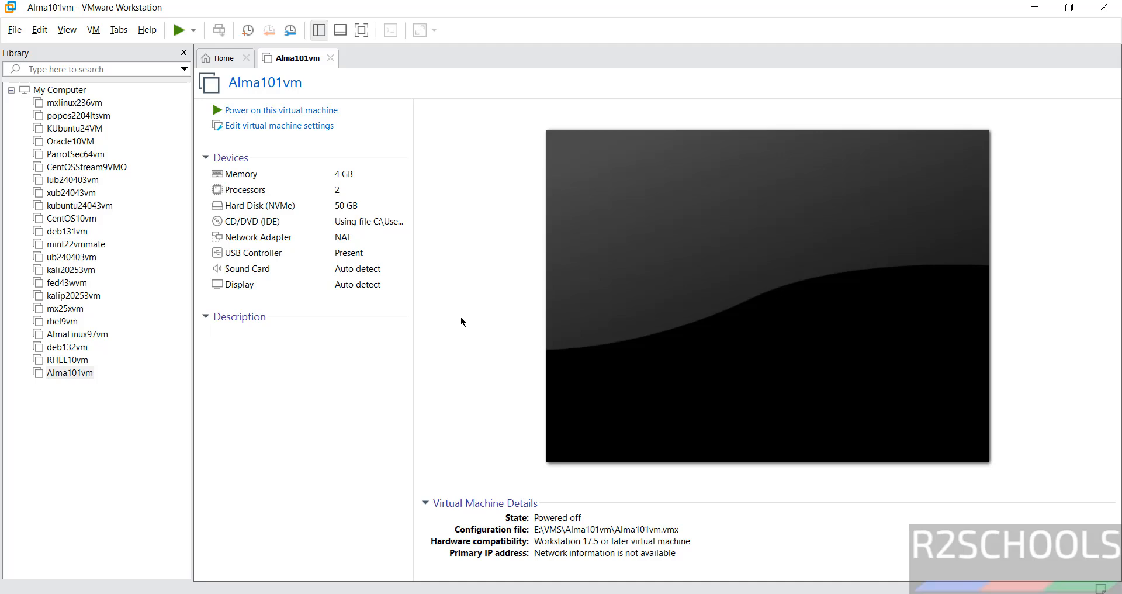
Power on the Alma101vm virtual machine and boot the Install AlmaLinux 10.1 entry.
click(293, 117)
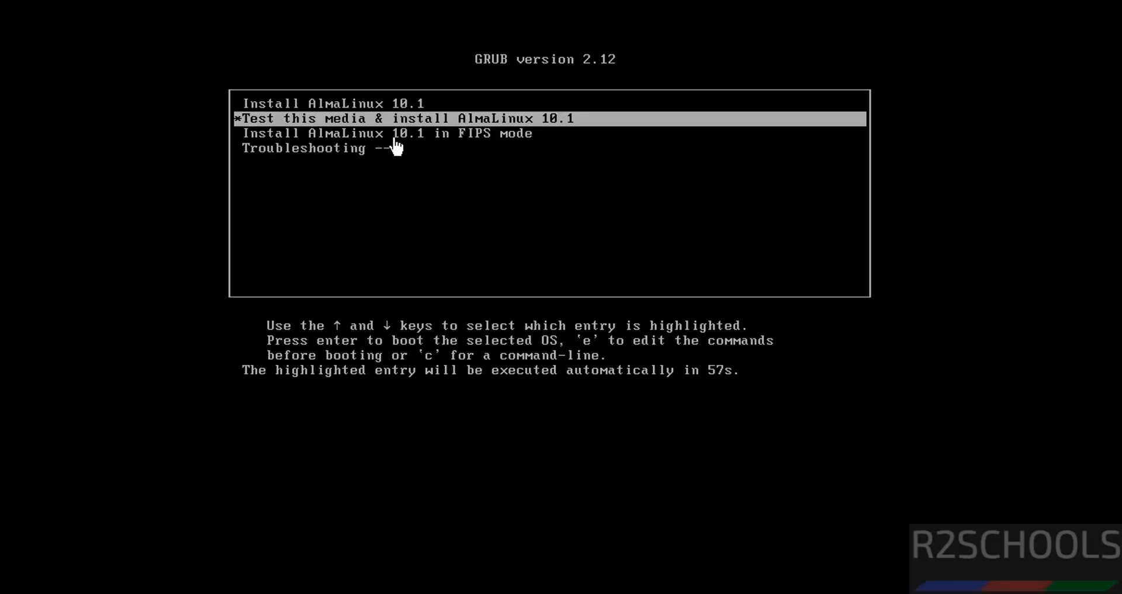
click(396, 146)
key(Up)
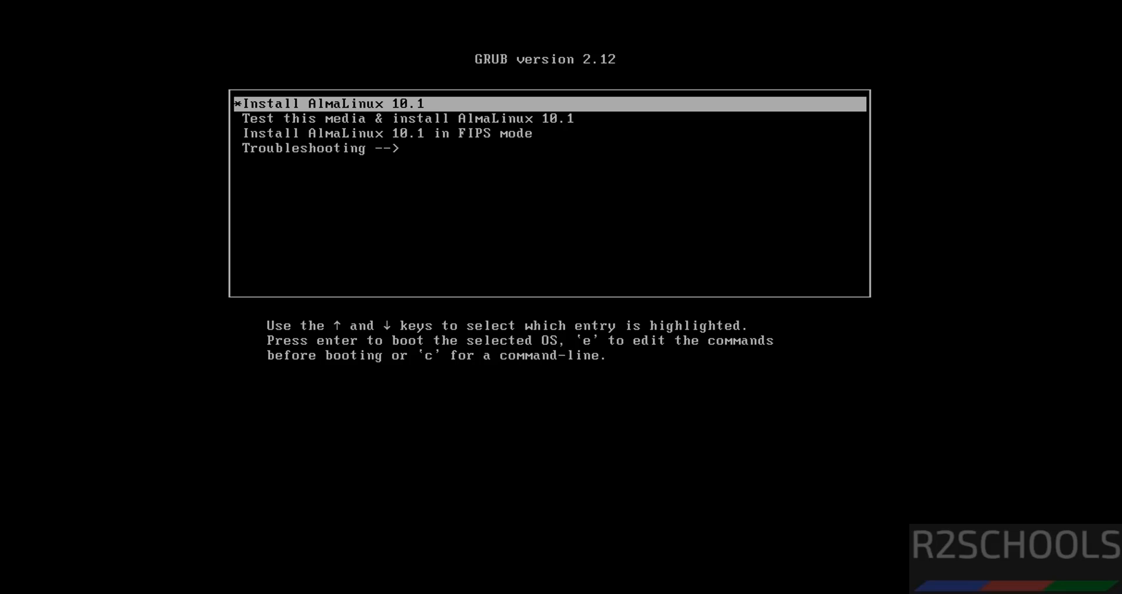
key(Return)
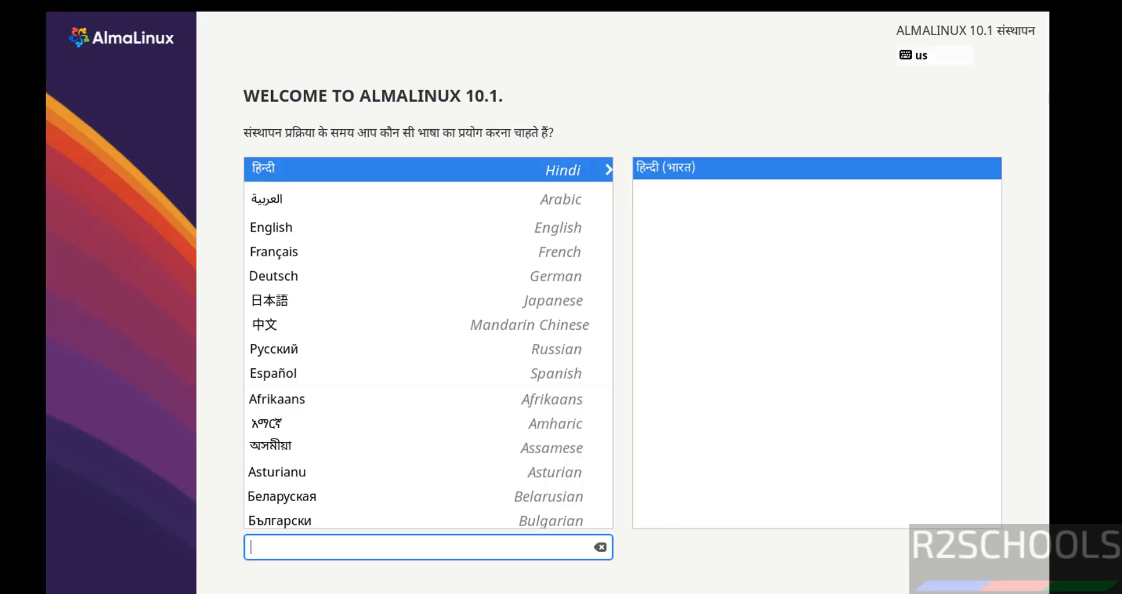
Choose English (United States) as the installation language and continue.
click(261, 226)
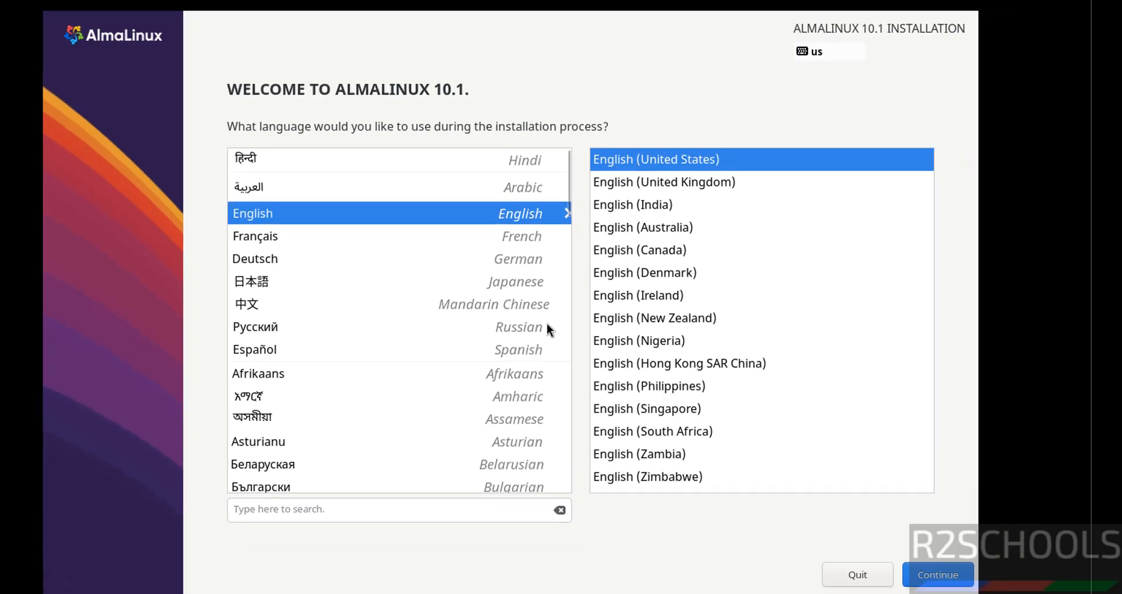
click(951, 581)
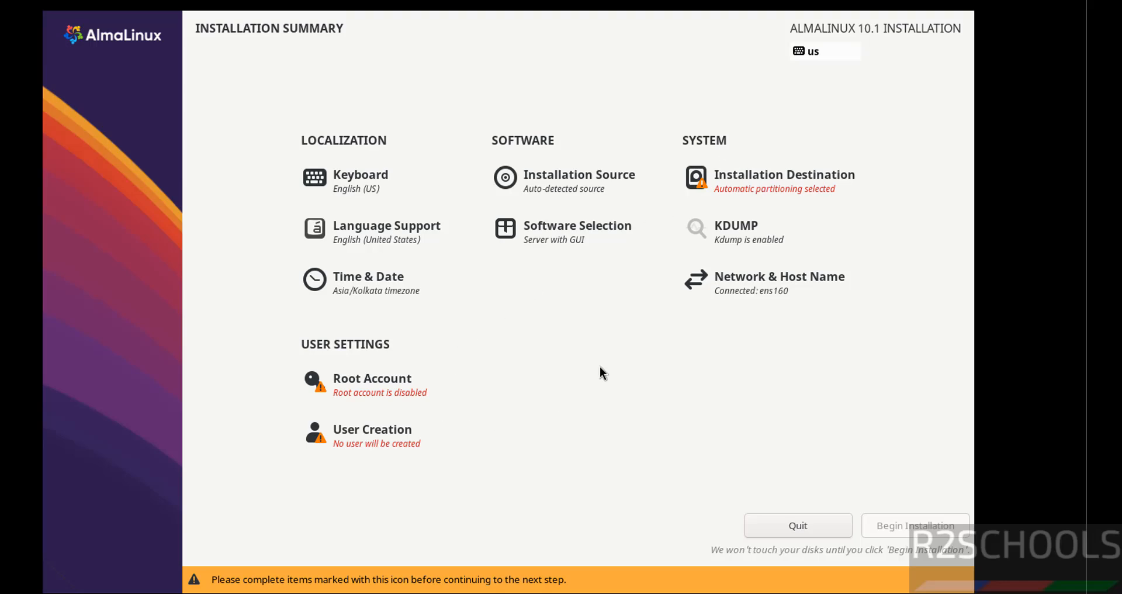
Accept the 50 GiB VMware Virtual NVMe Disk with automatic partitioning as the installation destination.
click(746, 186)
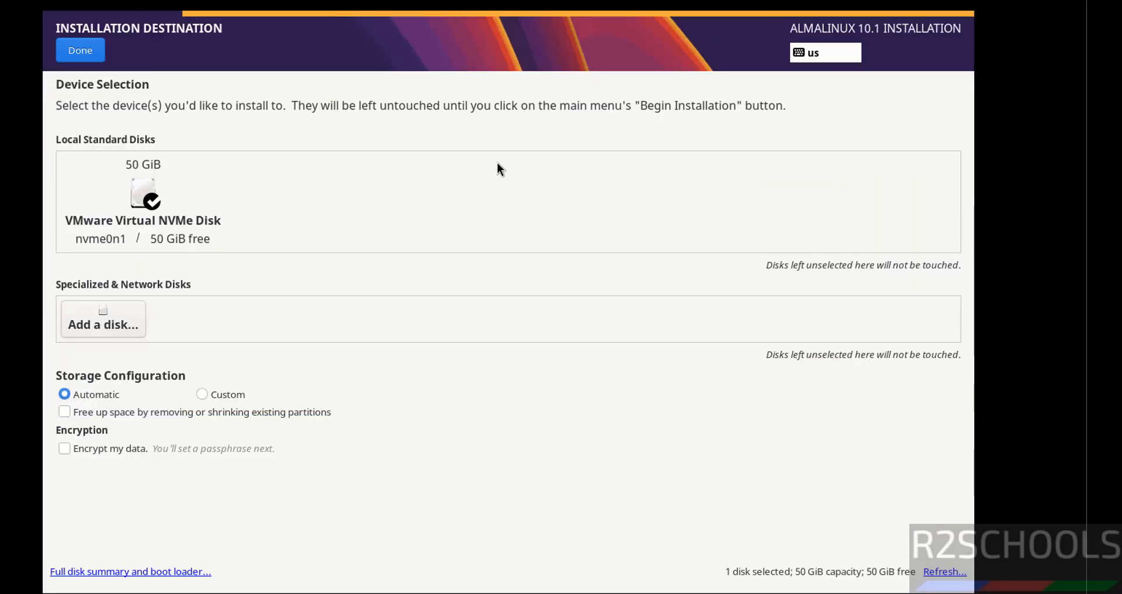
click(80, 51)
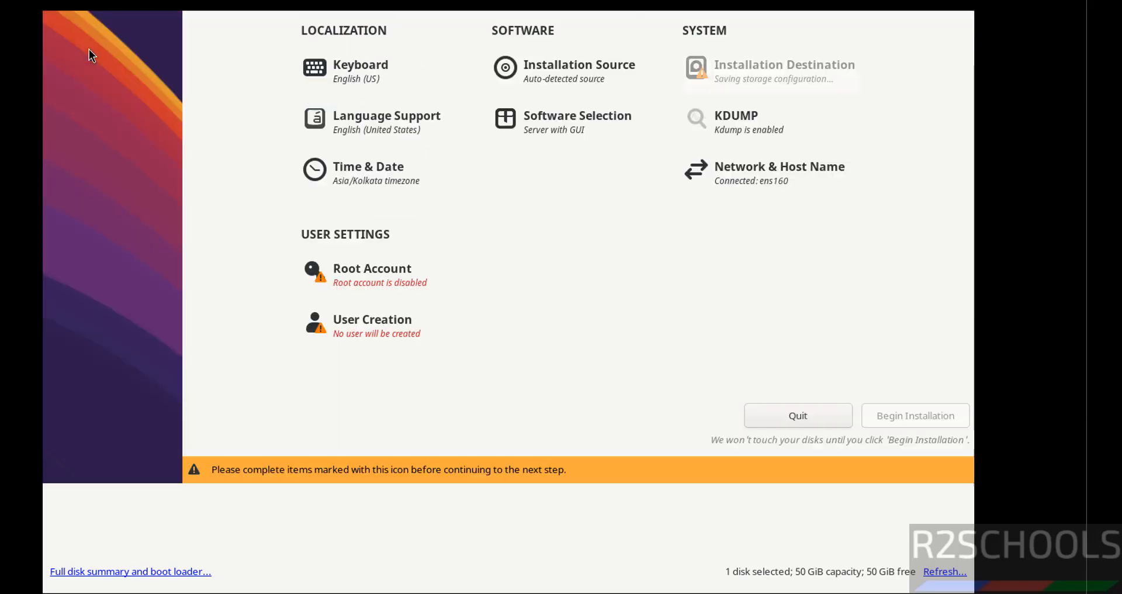
Enable the root account, enter and confirm the root password, and allow root SSH login with password.
click(380, 386)
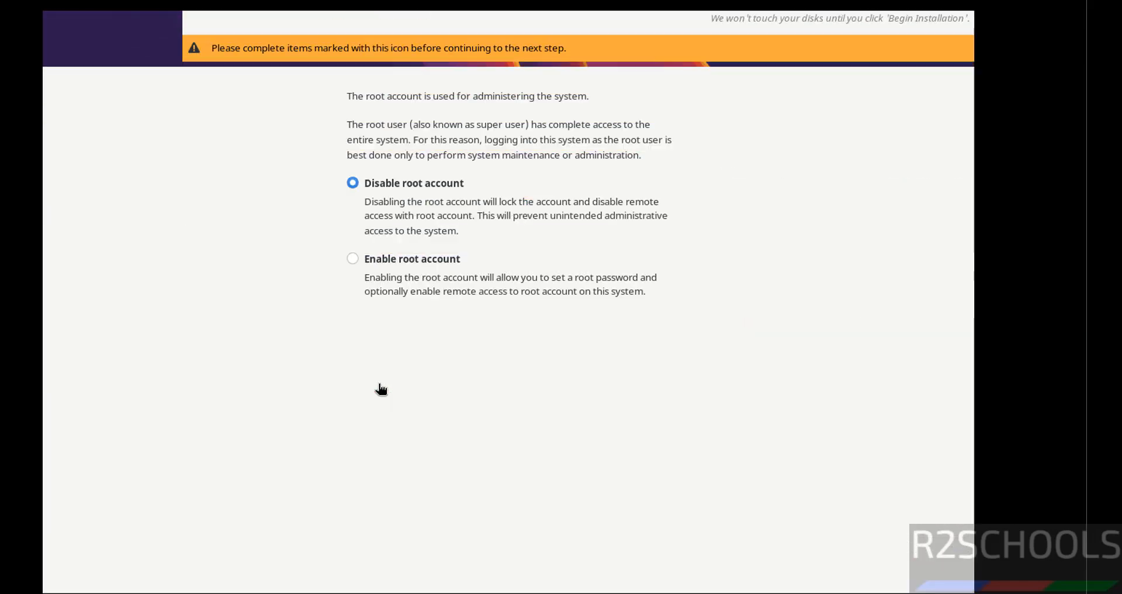
click(419, 260)
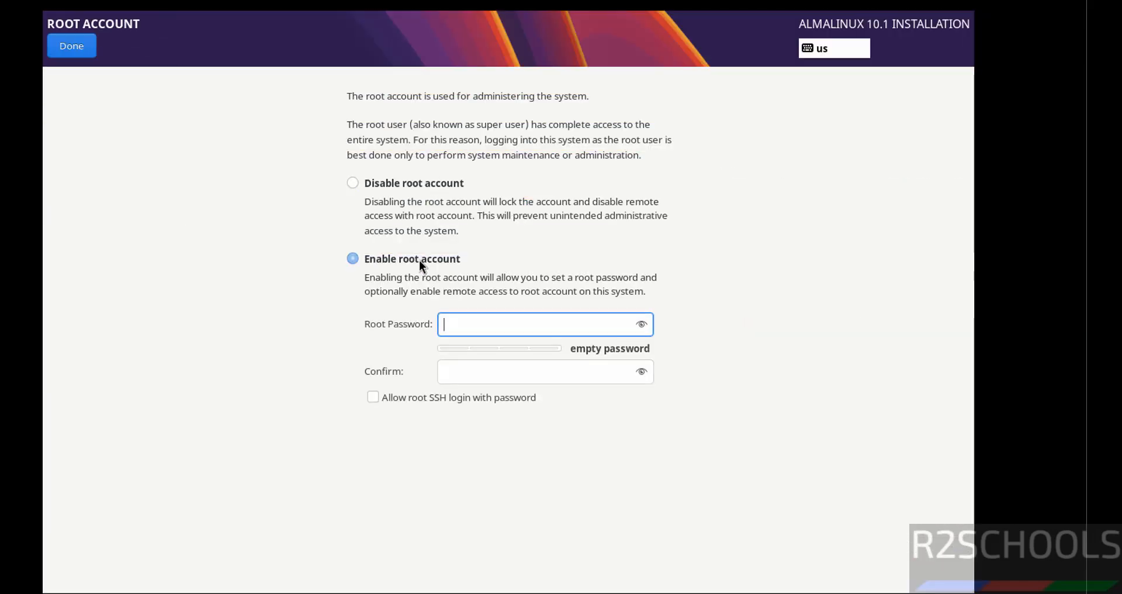
text(●●●●●●●●●)
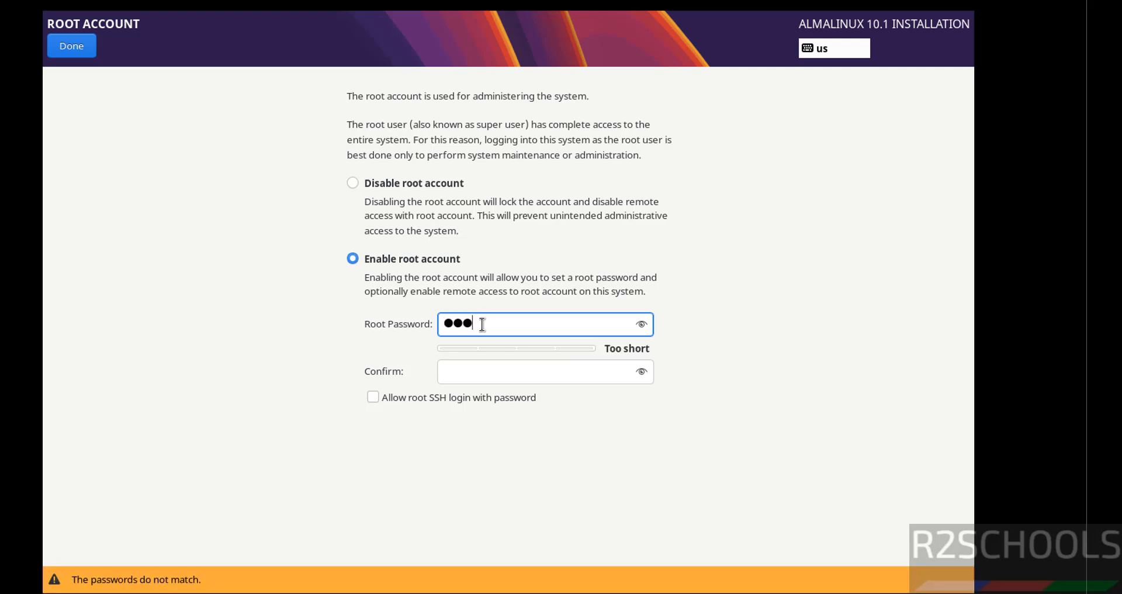
key(Tab)
text(●●●●●●●●)
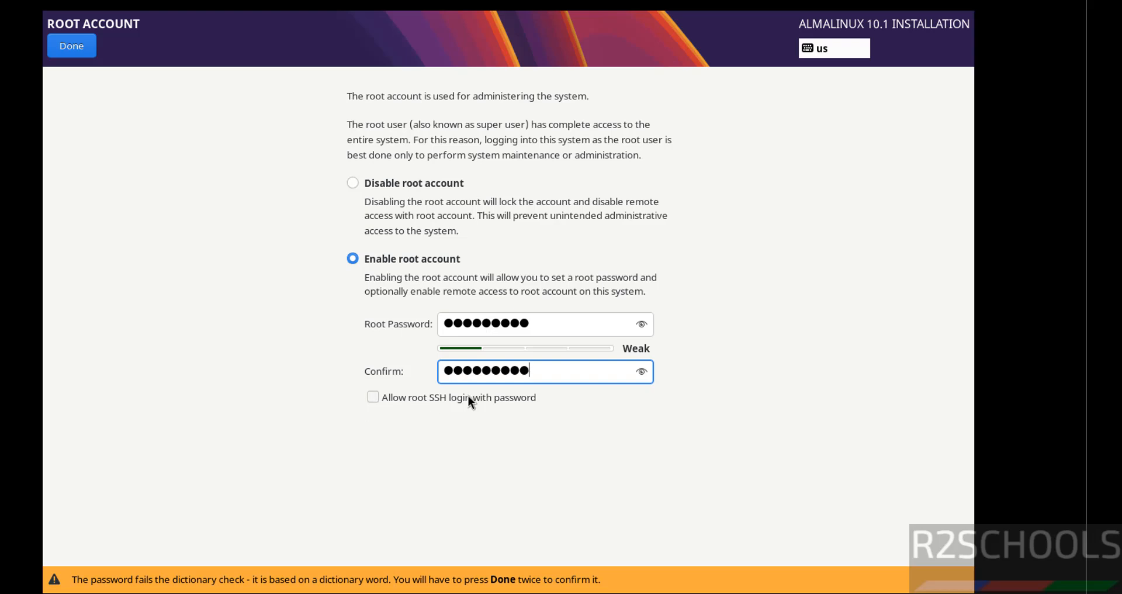
click(412, 399)
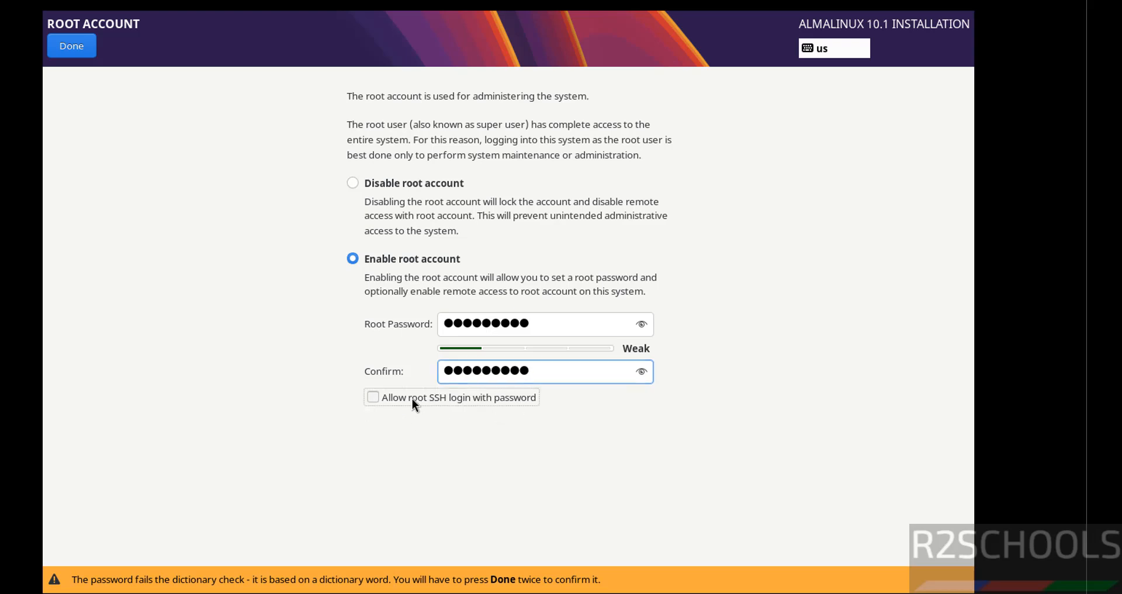
click(59, 37)
Open user creation and enter r2schools as the full name and user name.
click(371, 444)
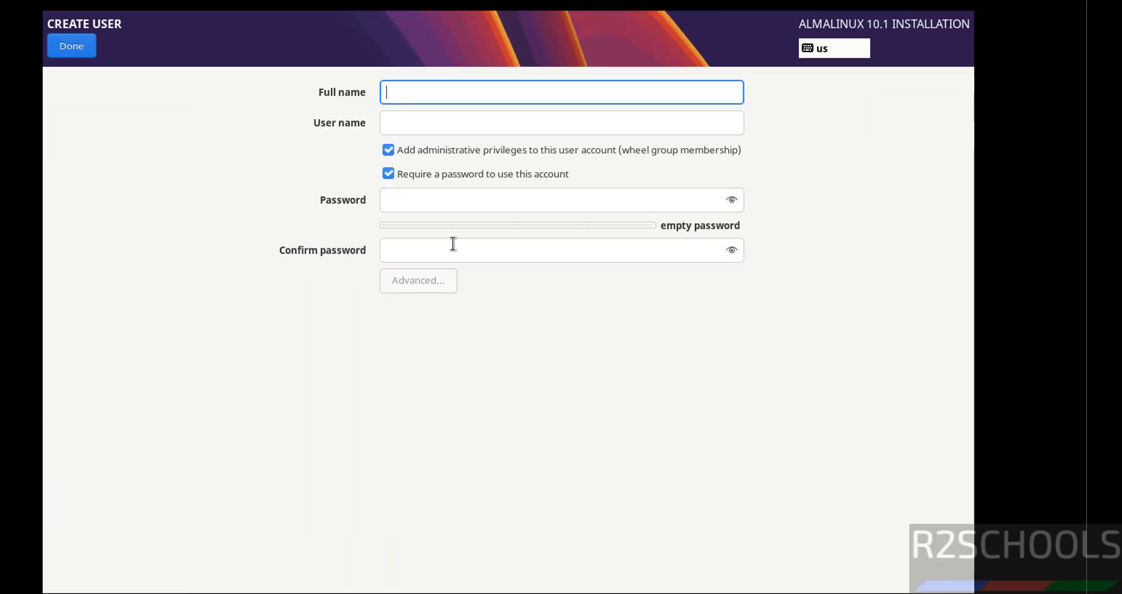
text(r2school)
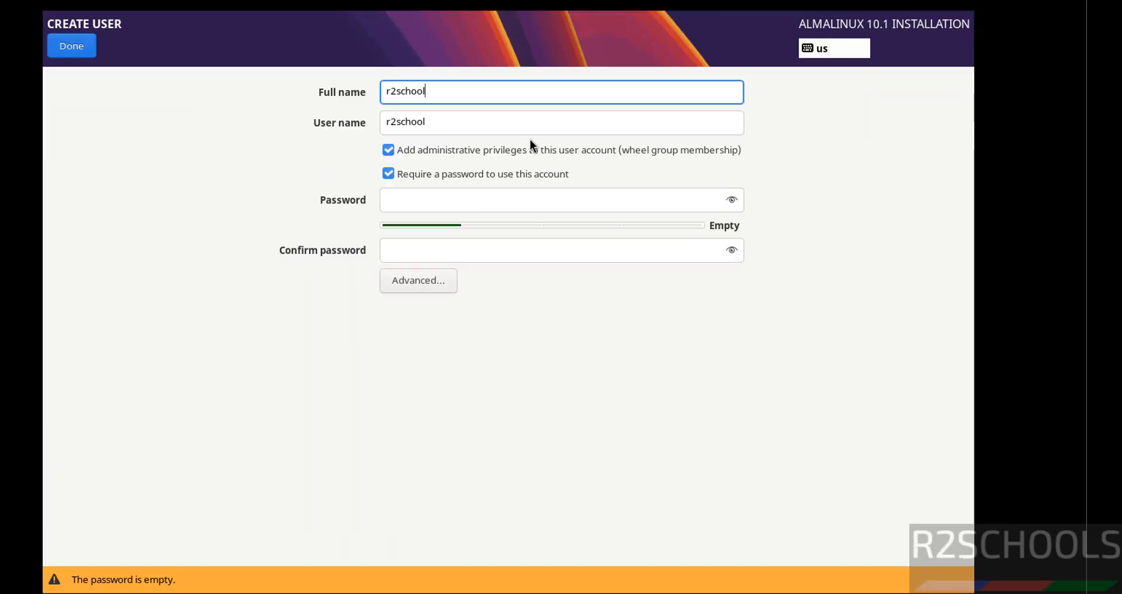
text(s)
key(Tab)
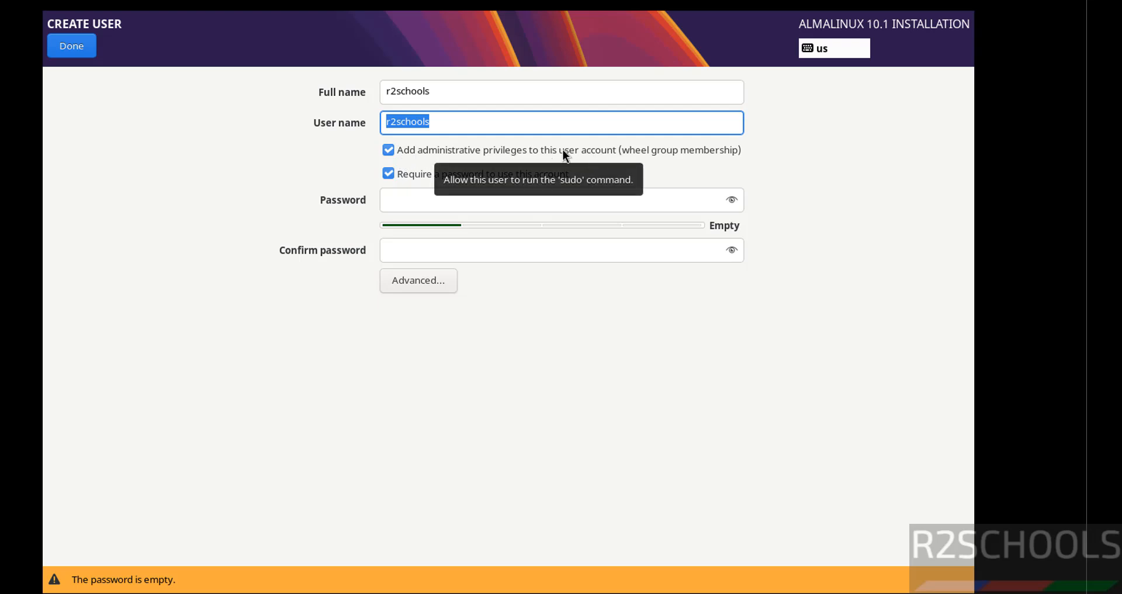
Enter and confirm the user's password, then confirm the user settings despite the weak password.
click(433, 194)
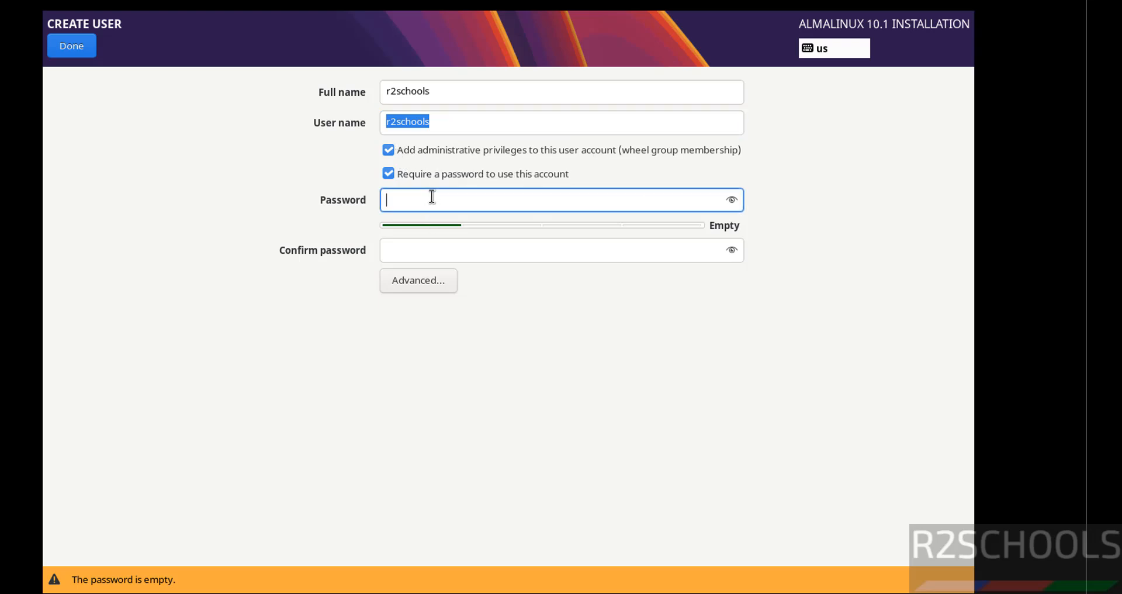
text(*********)
key(Tab)
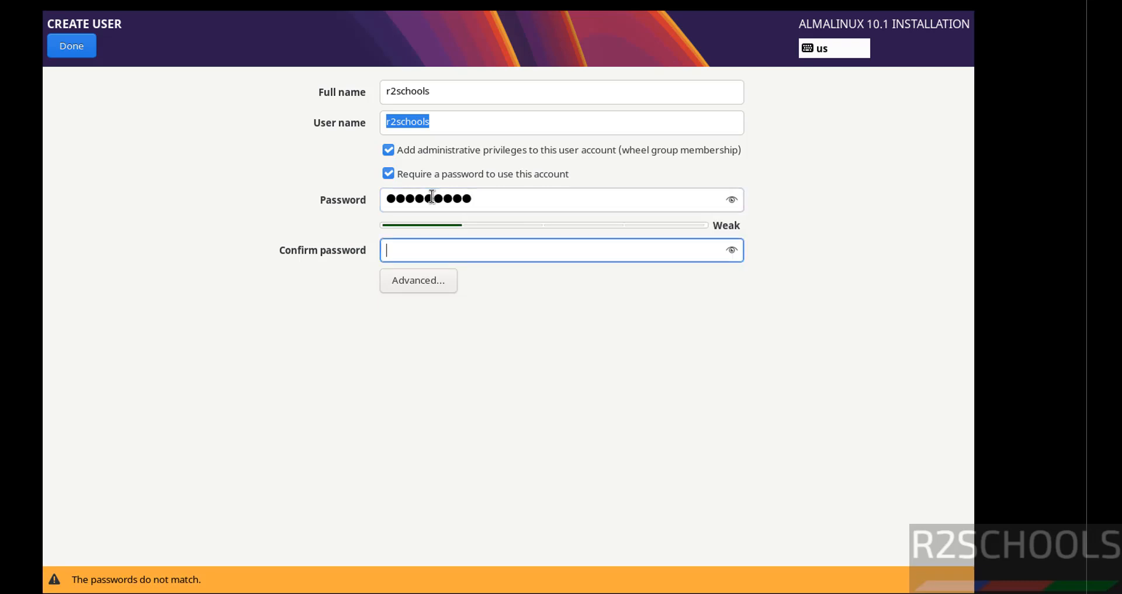
text(**********)
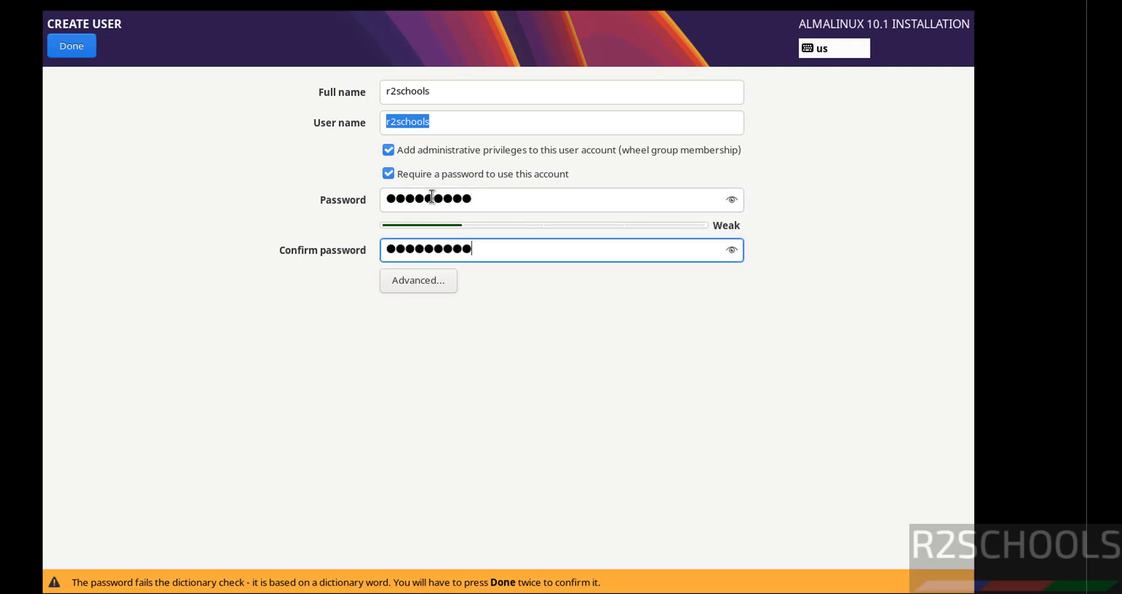
click(87, 49)
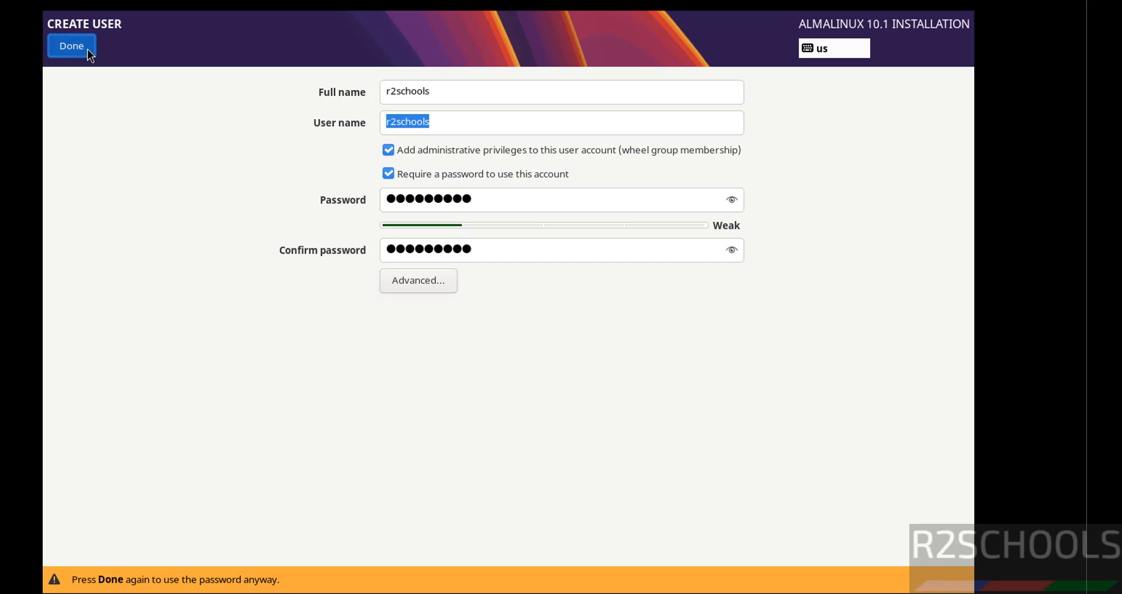
click(86, 49)
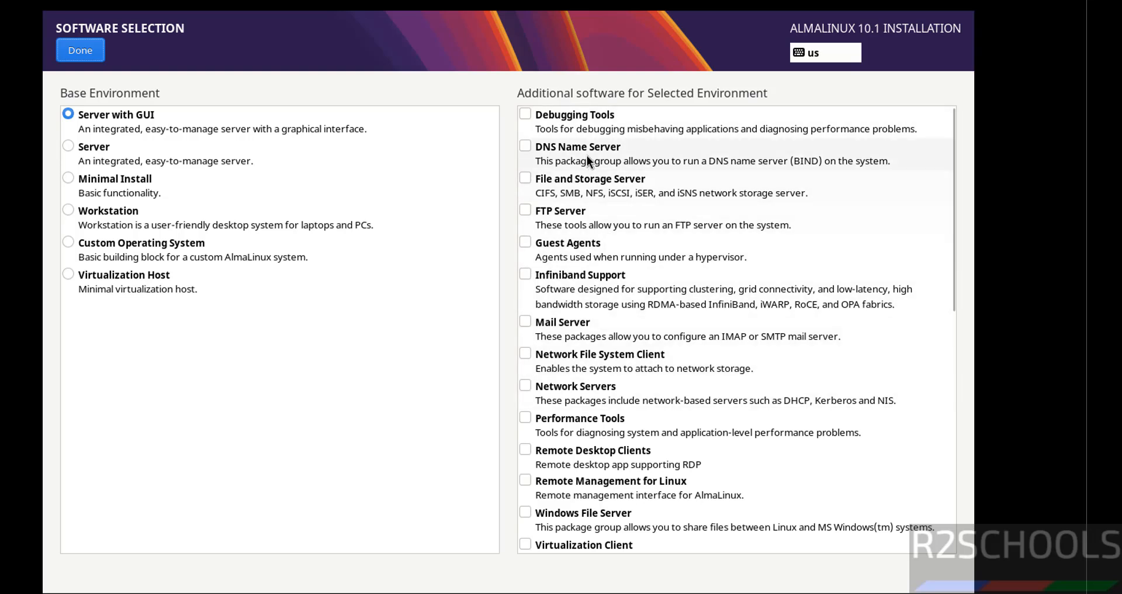
Review Software Selection, keep the Server with GUI base environment, and return to the summary.
click(528, 145)
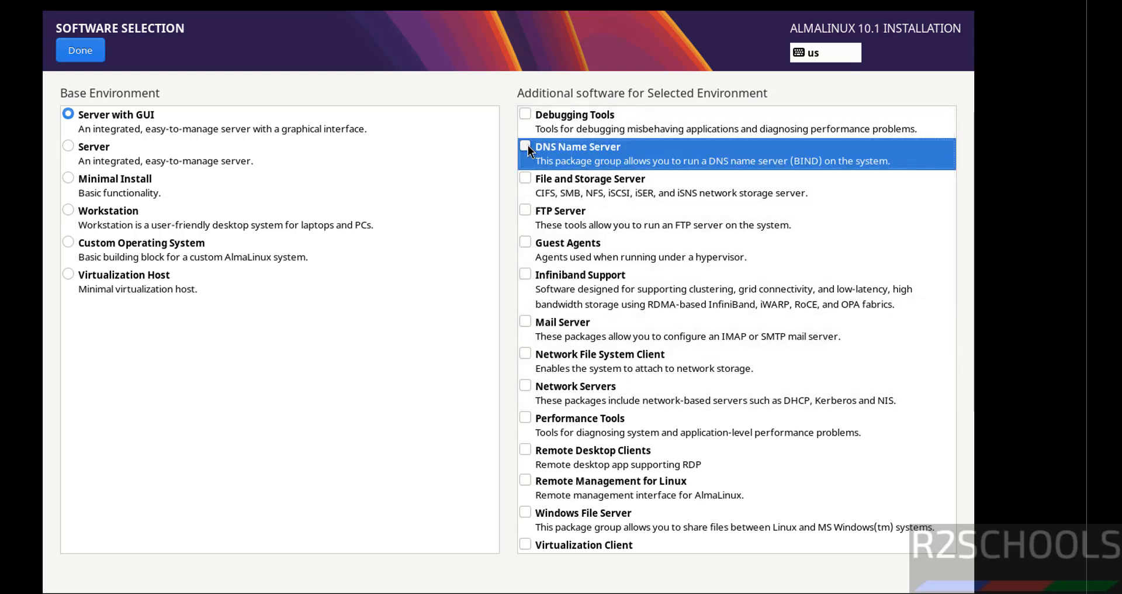
click(80, 50)
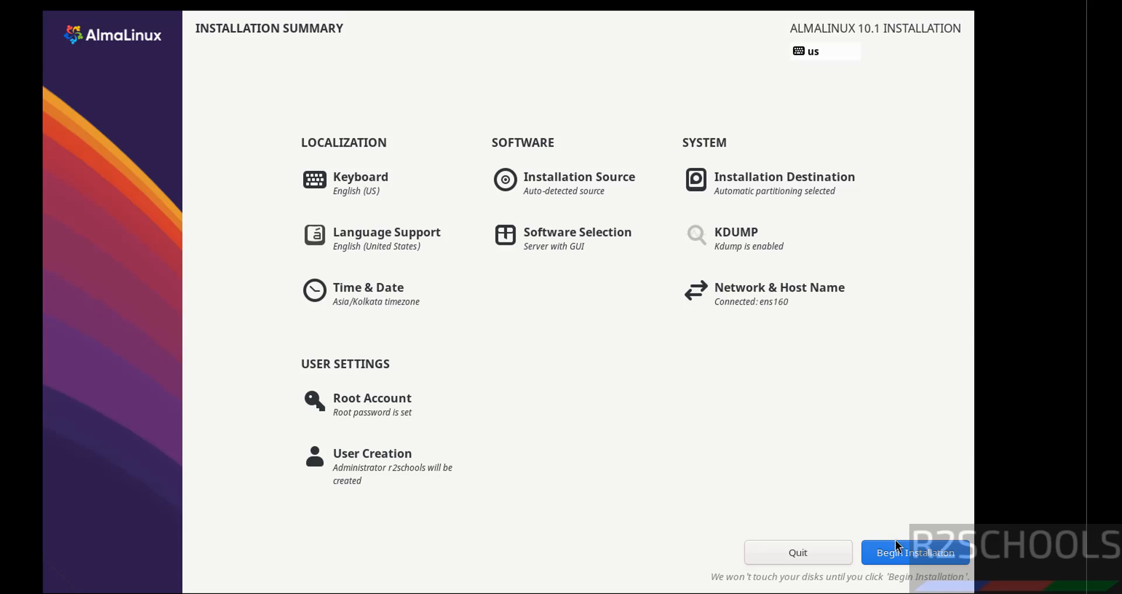
Begin the installation and reboot the system when it completes.
click(885, 556)
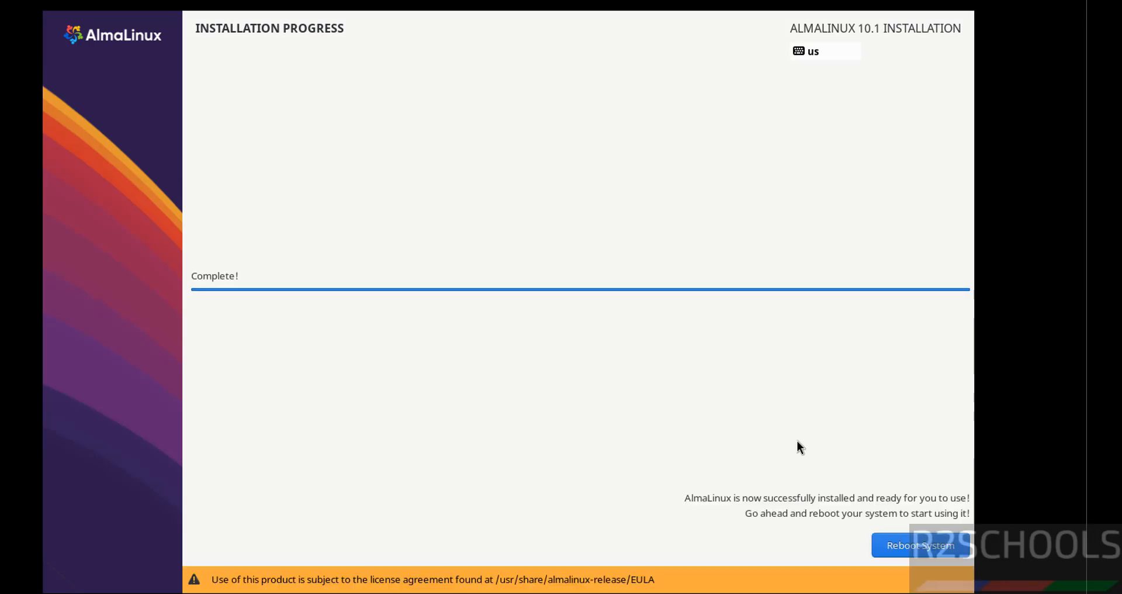
click(912, 538)
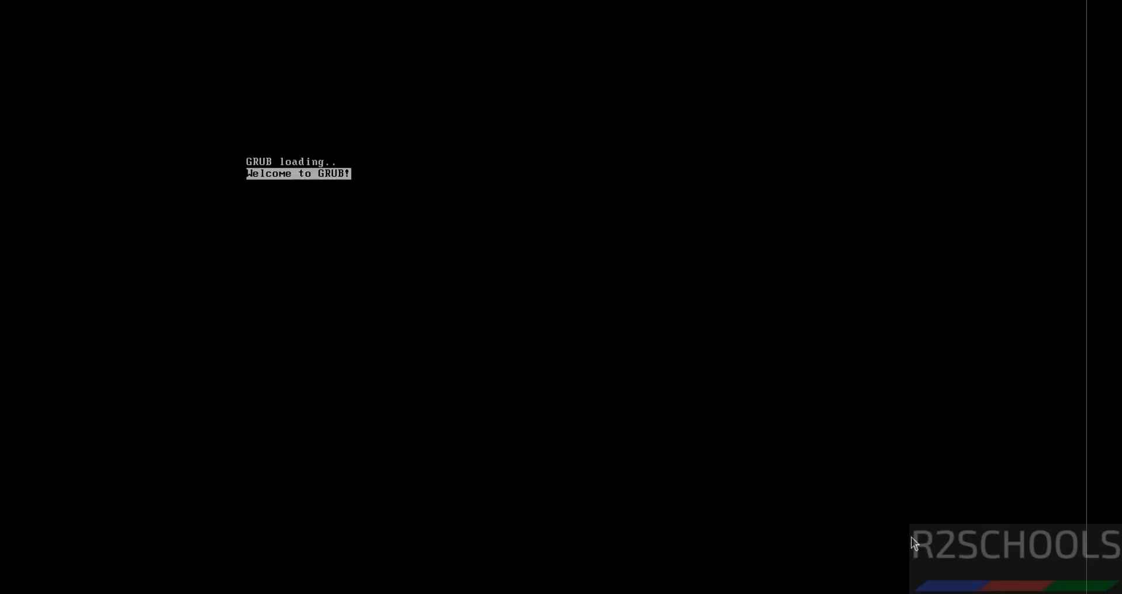